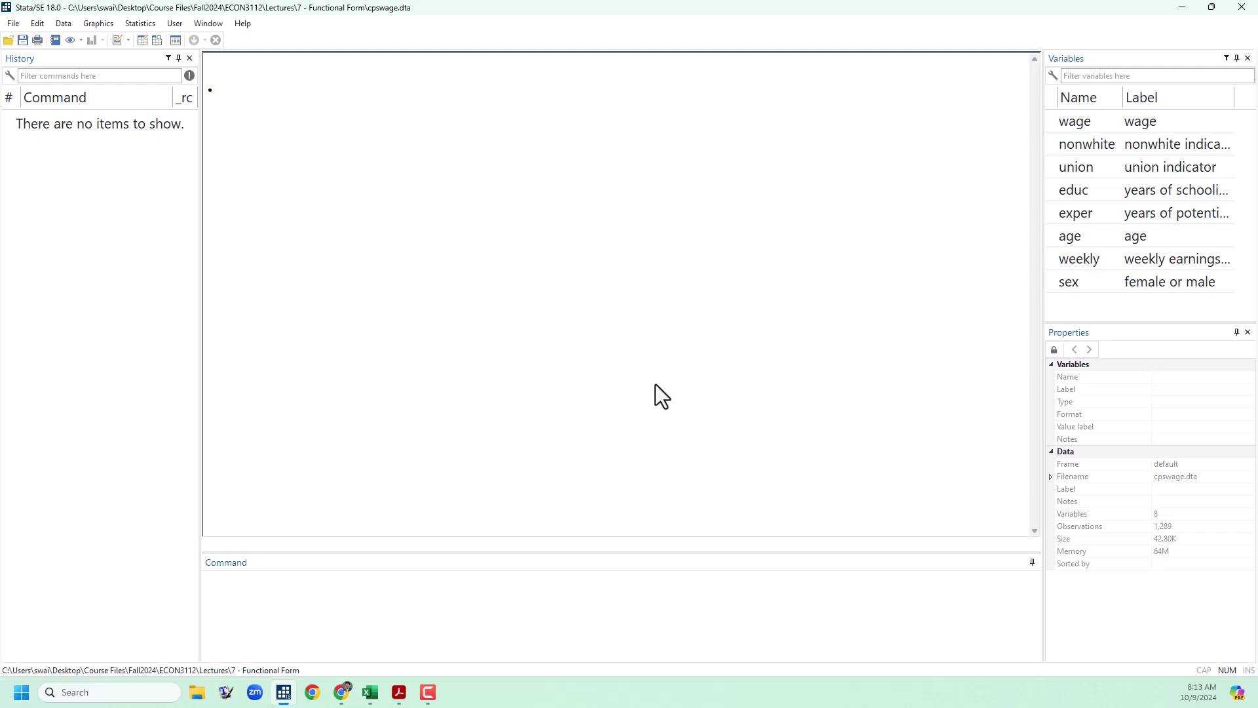
# Look up the help page for etable, then return to the main Stata window.
pyautogui.click(579, 601)
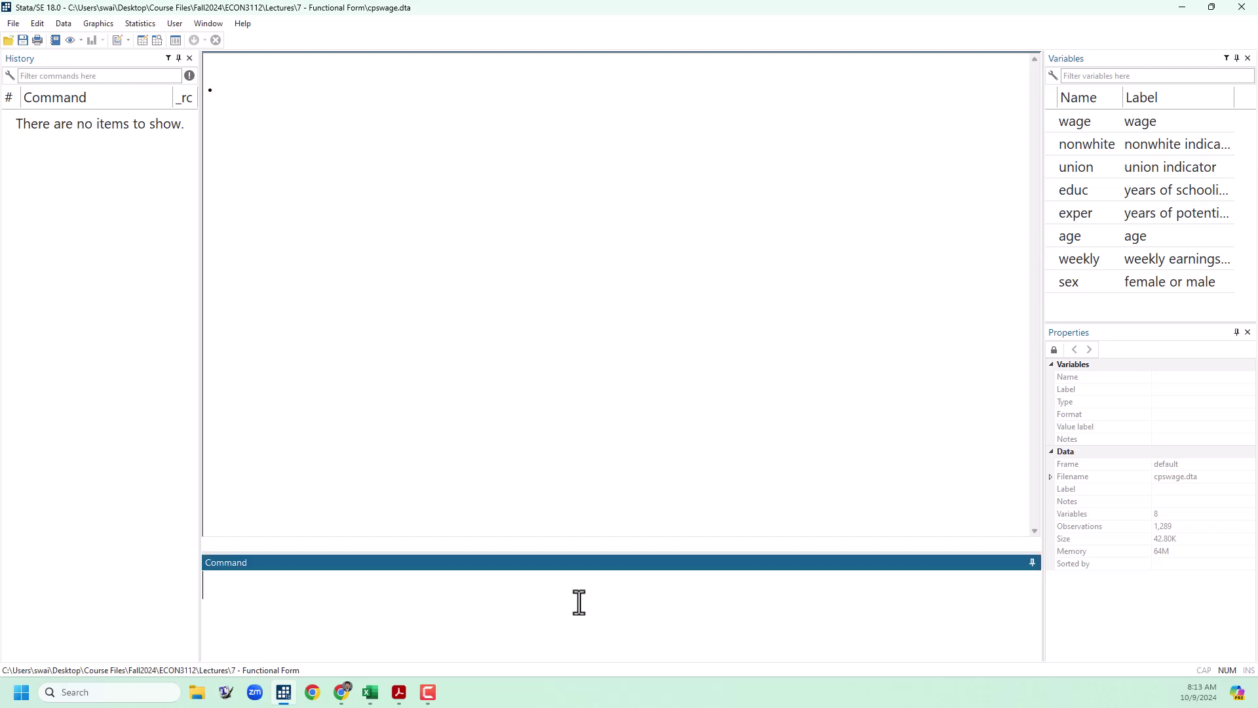
pyautogui.write('help etable')
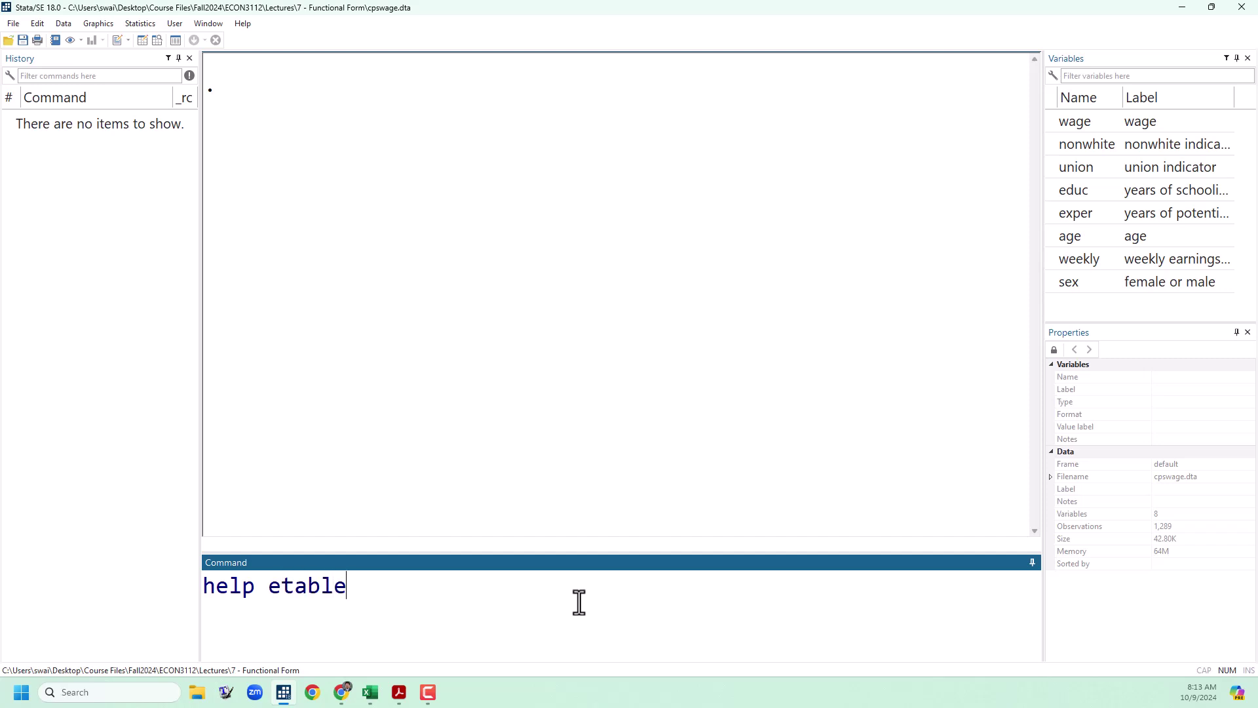
pyautogui.press('Return')
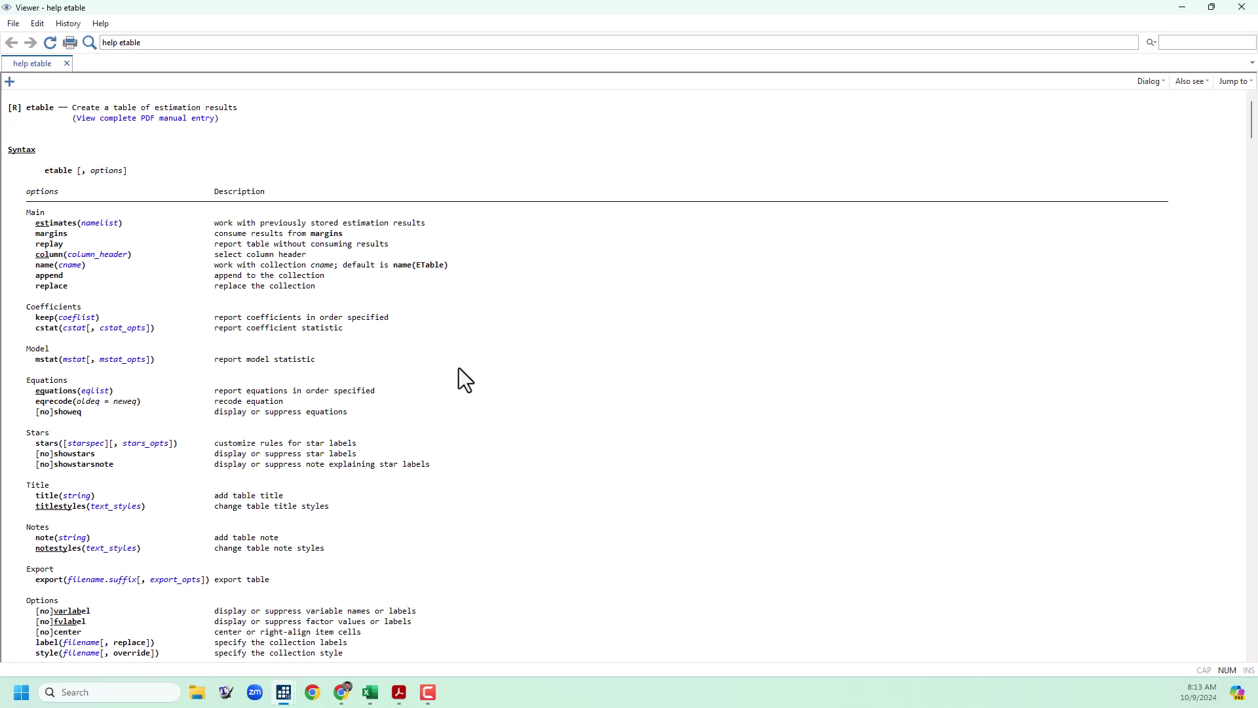
pyautogui.hotkey('alt', 'Tab')
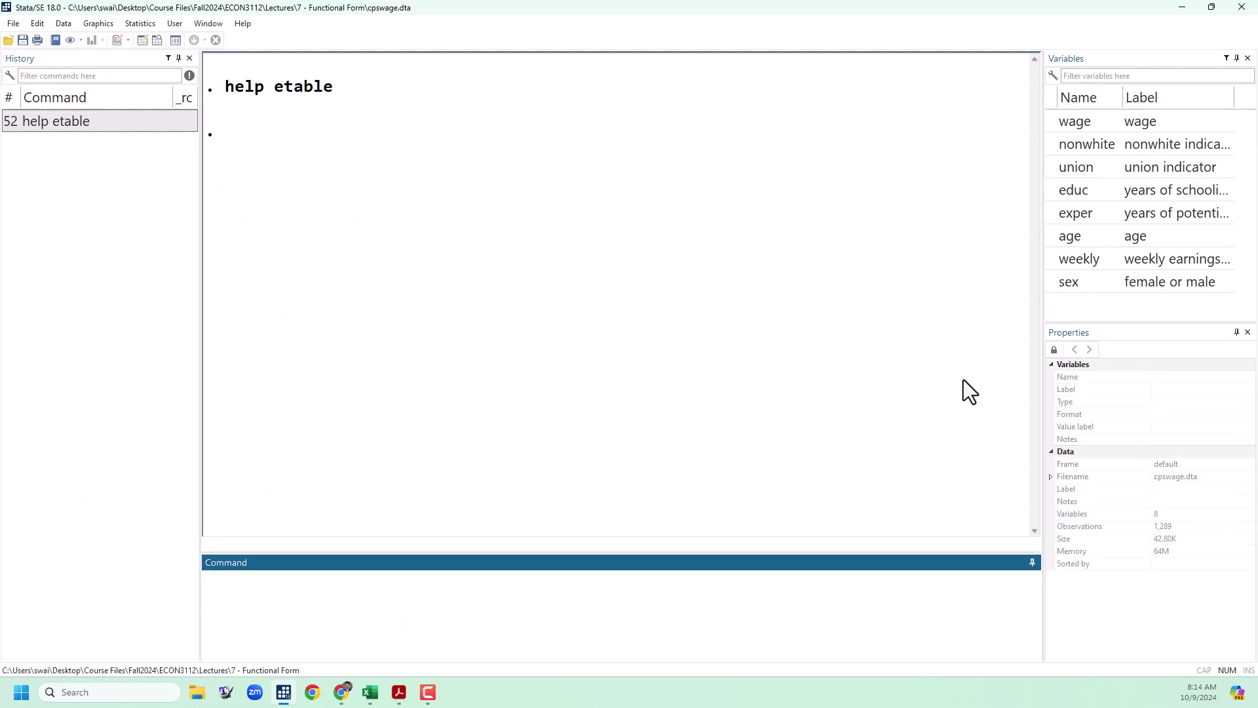
# Run reg wage educ (educ 1.281, R-squared 0.2084) and store the estimates as reg1.
pyautogui.click(748, 613)
pyautogui.write('reg wage educ')
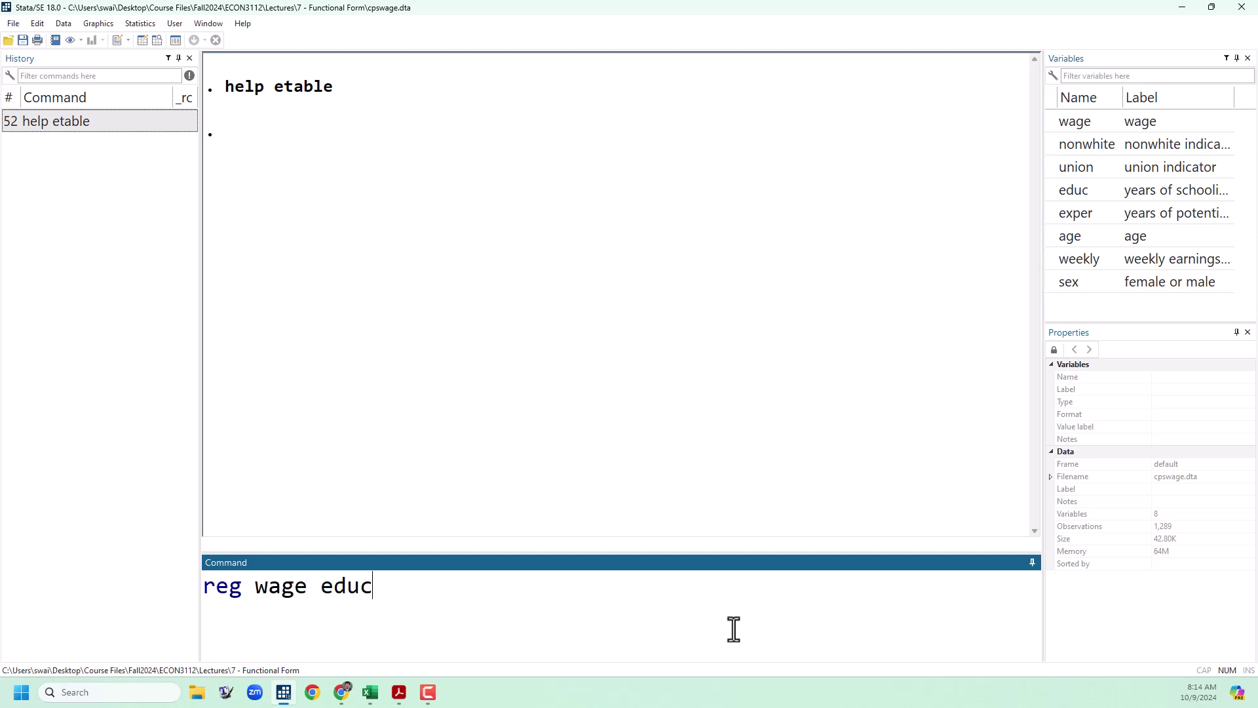
pyautogui.press('Return')
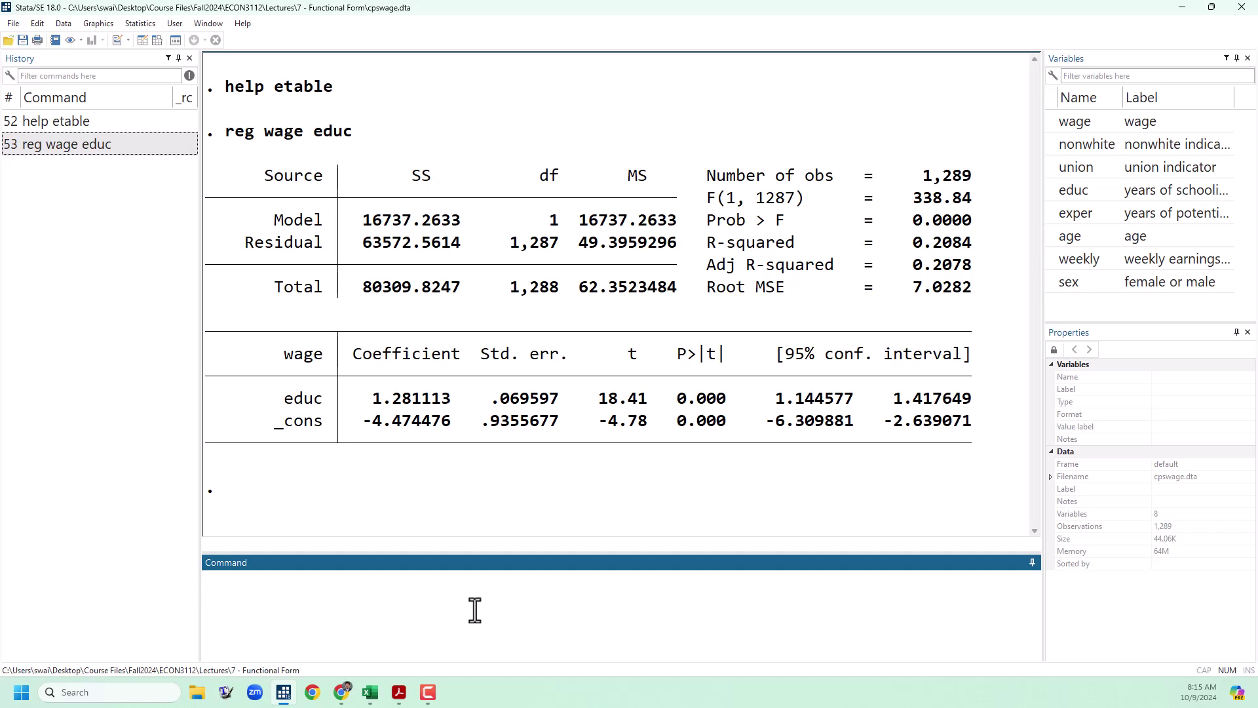
pyautogui.write('estimates store ')
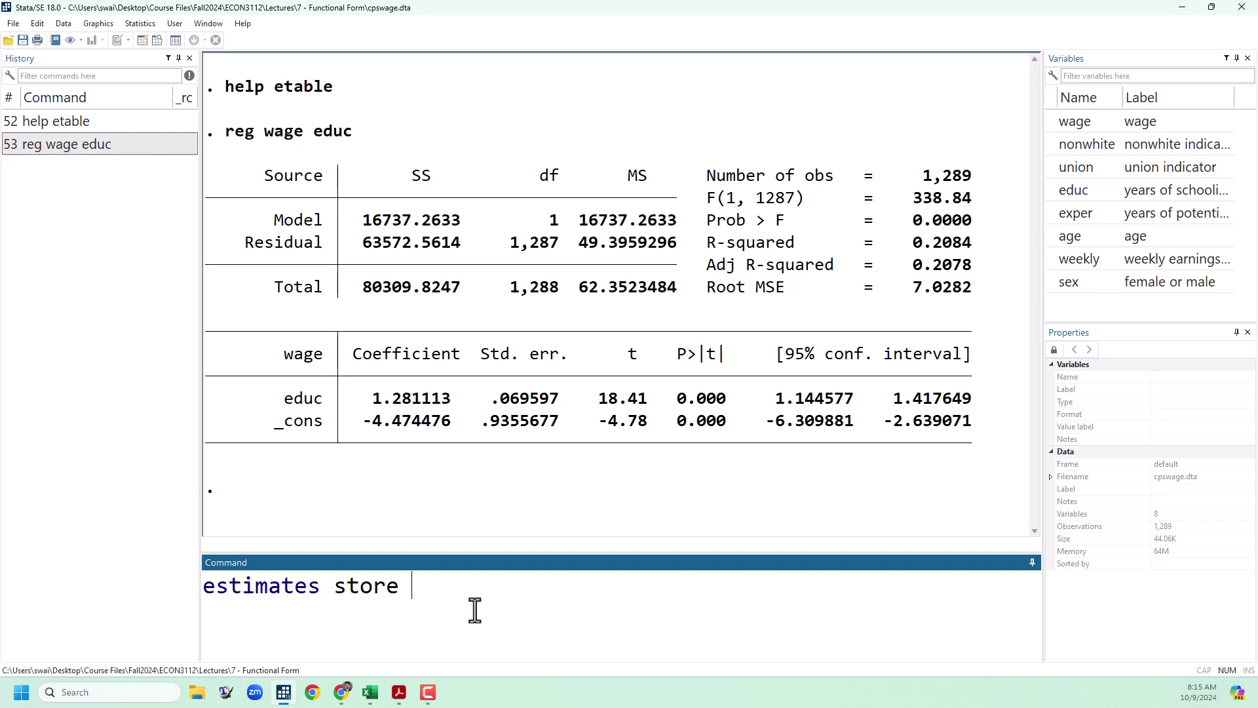
pyautogui.write('reg1')
pyautogui.press('Return')
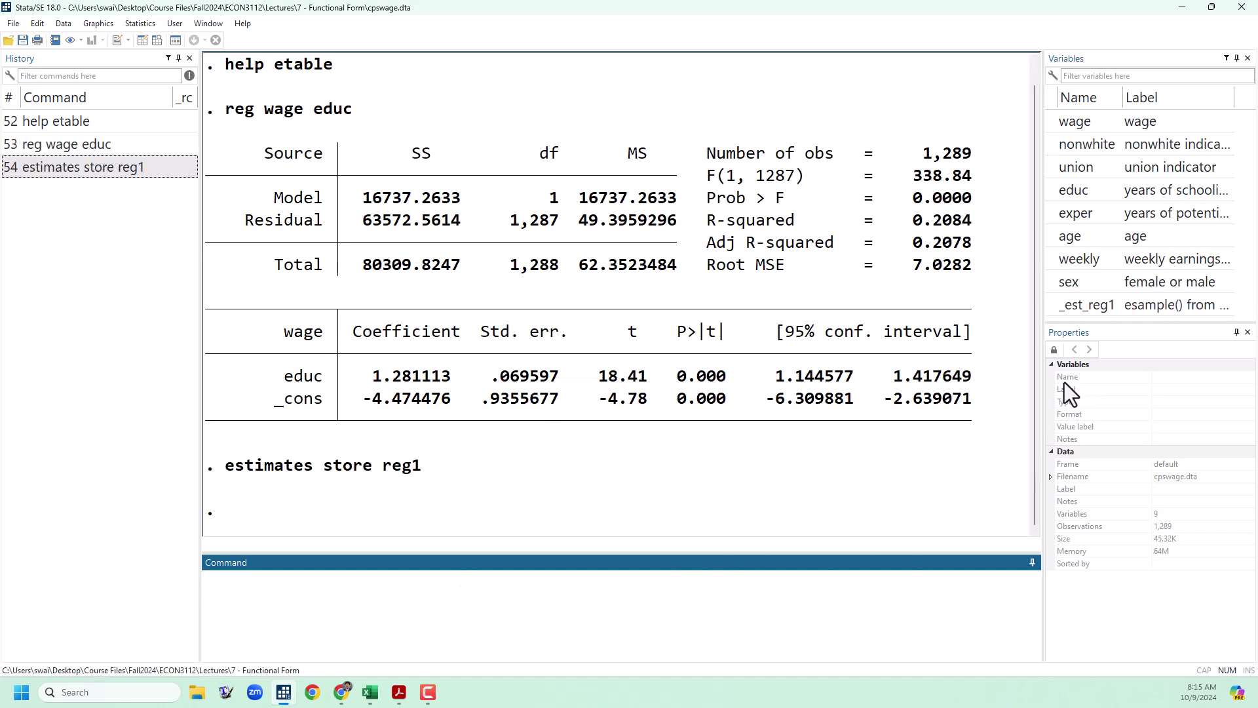
pyautogui.moveTo(1138, 320); pyautogui.dragTo(1137, 339)
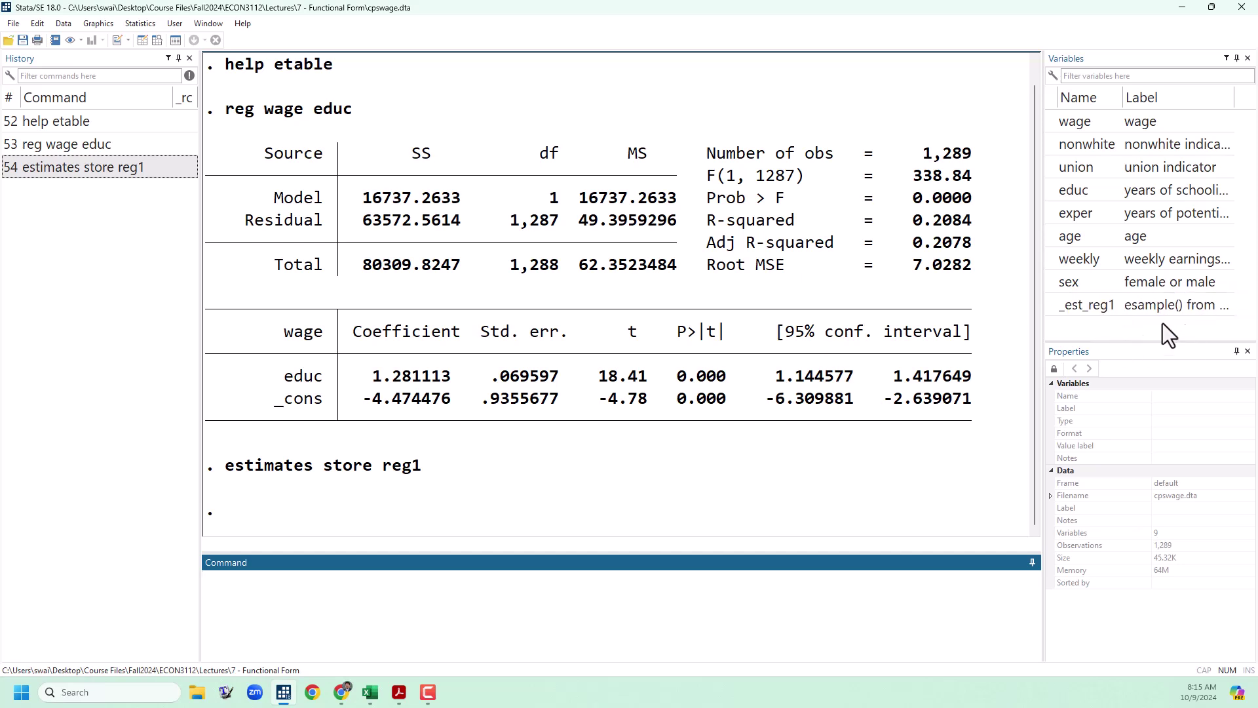
# Run reg wage educ exper (educ 1.415, exper 0.179) and store the estimates as reg2.
pyautogui.write('reg wage educ exper')
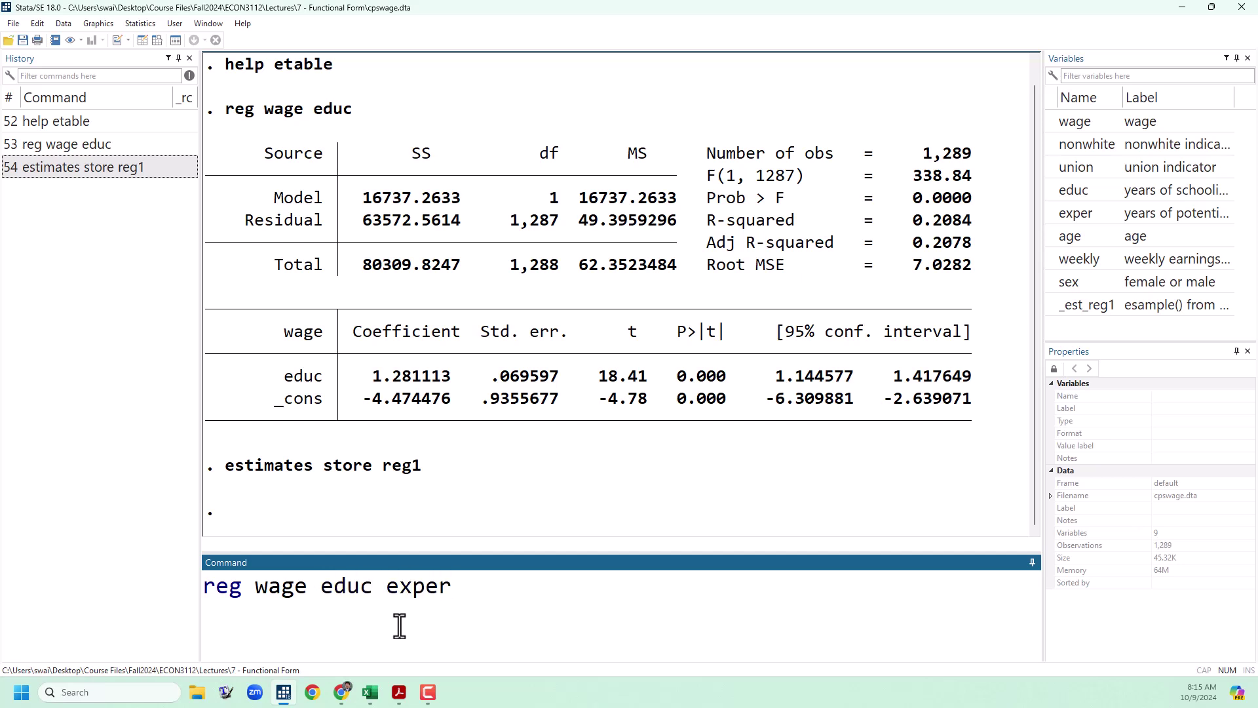
pyautogui.press('Return')
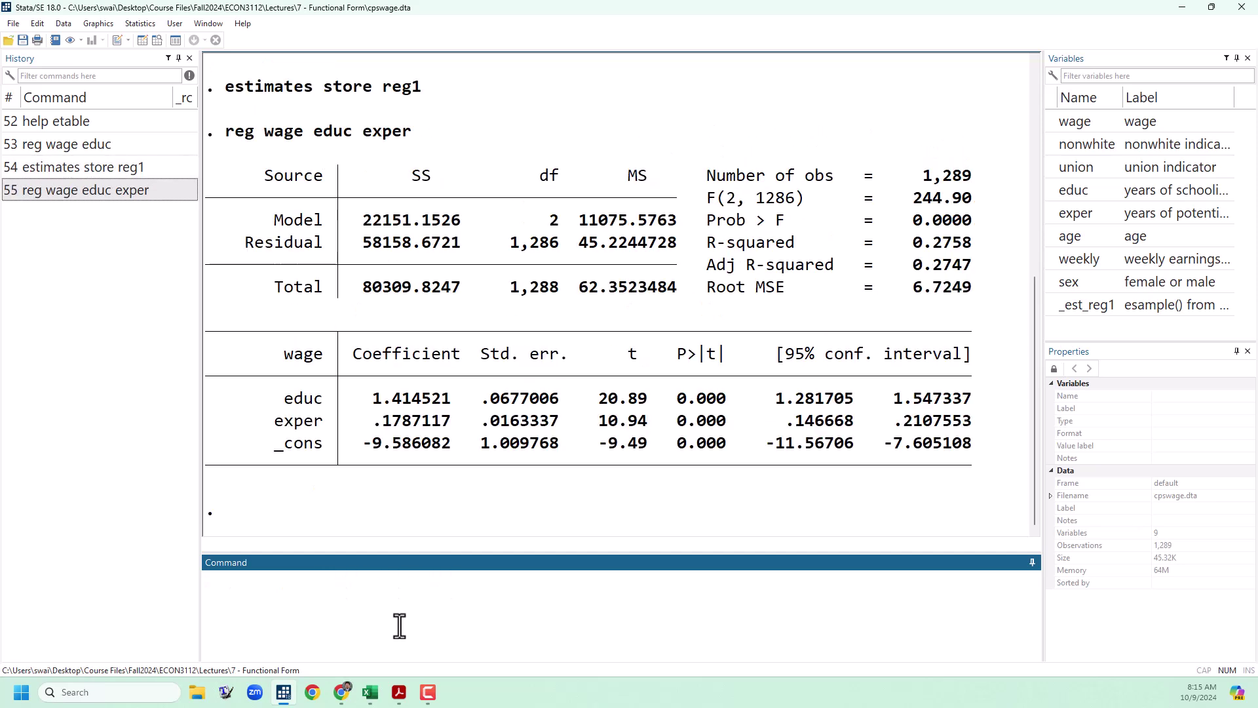
pyautogui.write('estimates store re')
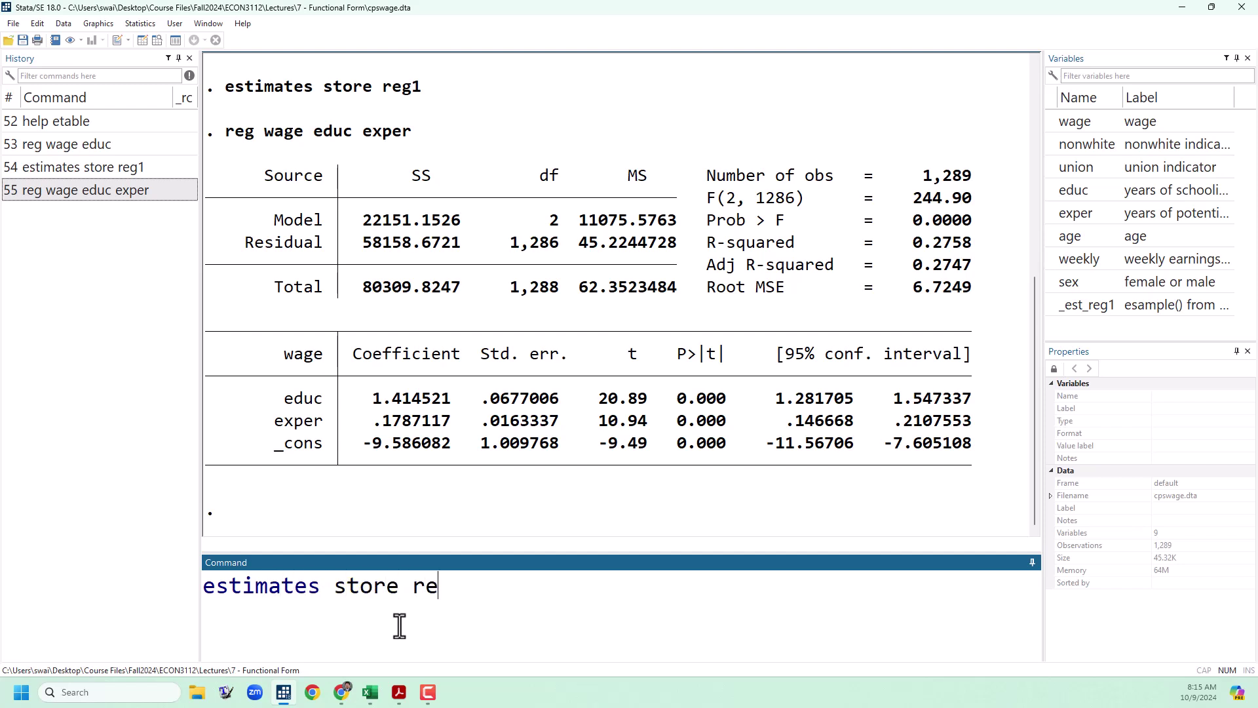
pyautogui.write('g2')
pyautogui.press('Return')
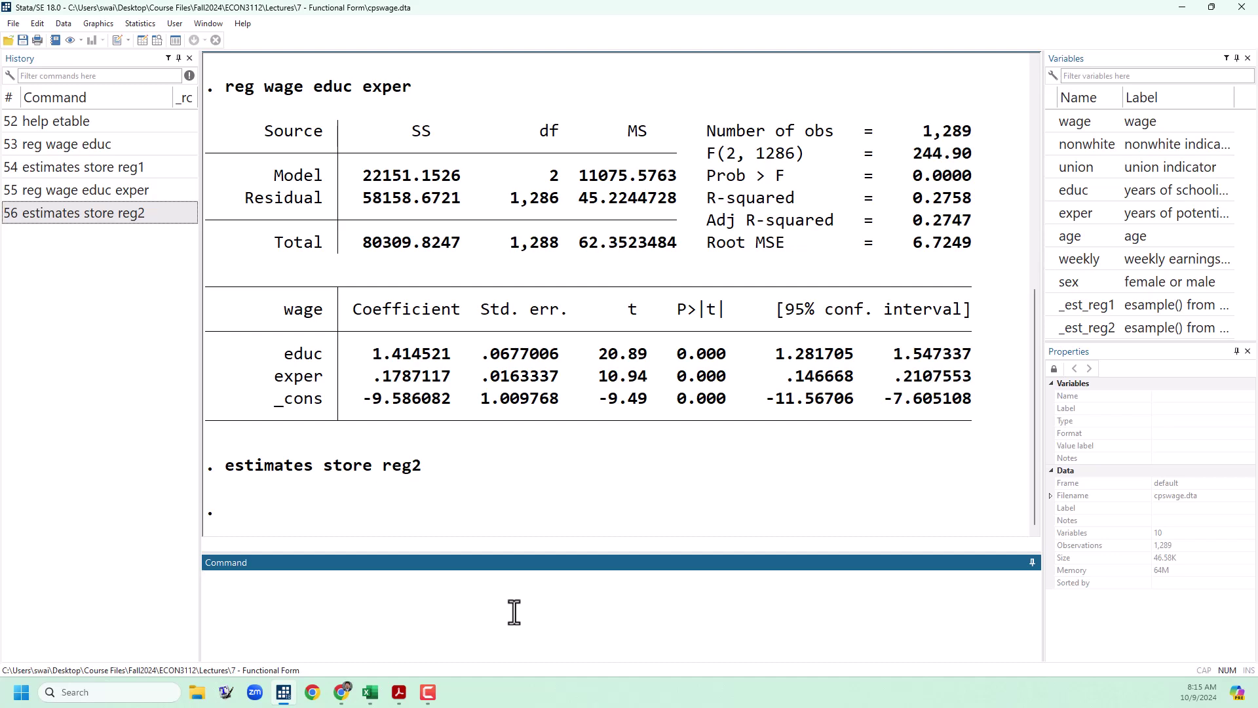
# Run etable, estimates(reg1 reg2) to show both models in one table.
pyautogui.write('etable, e')
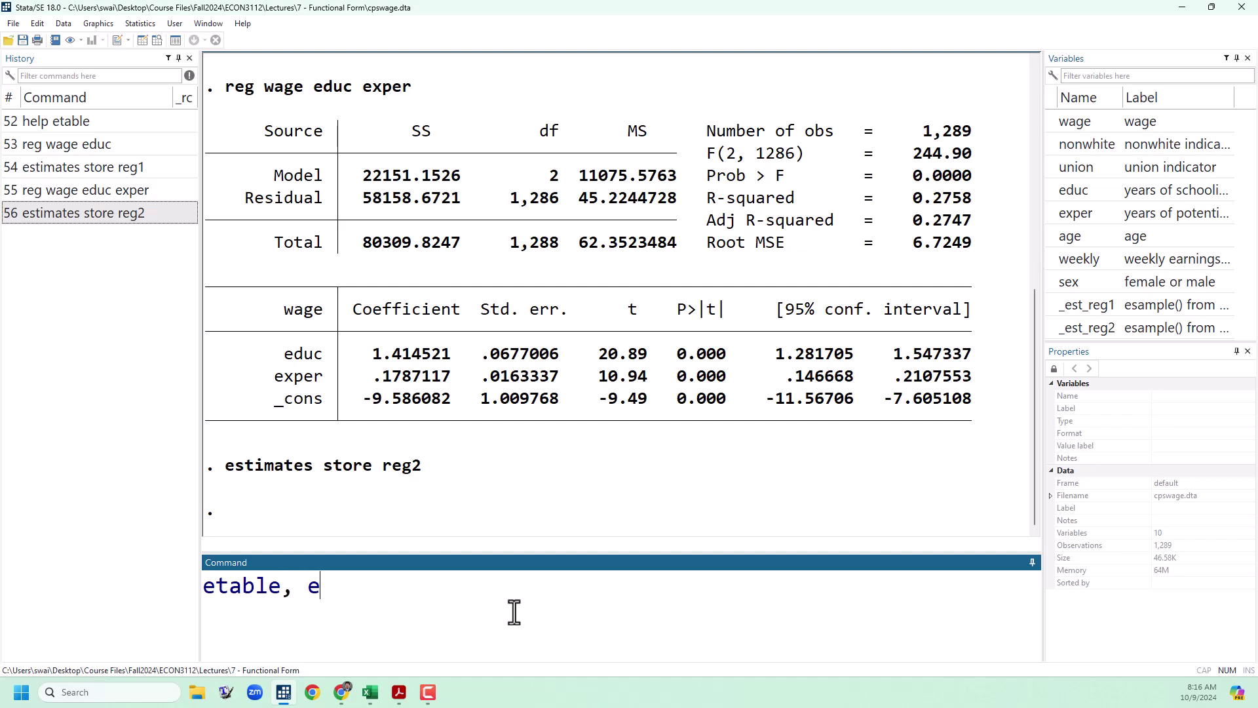
pyautogui.write('stimates(')
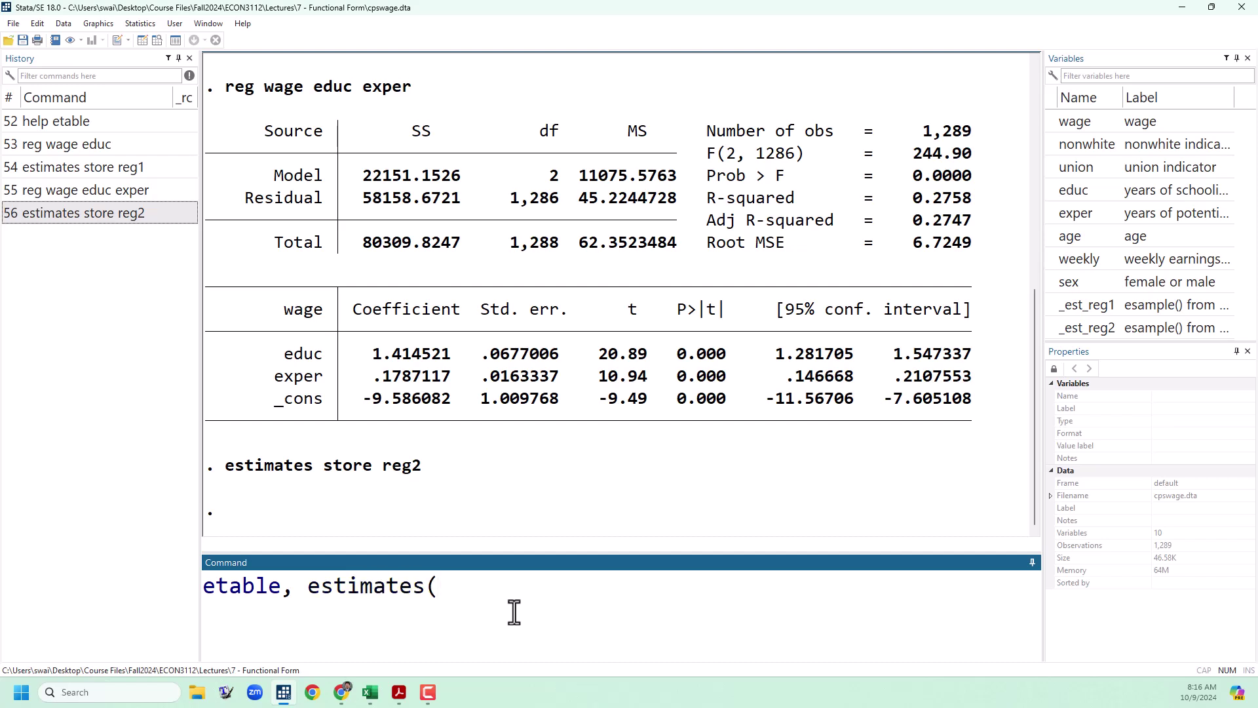
pyautogui.write('reg1 reg2)')
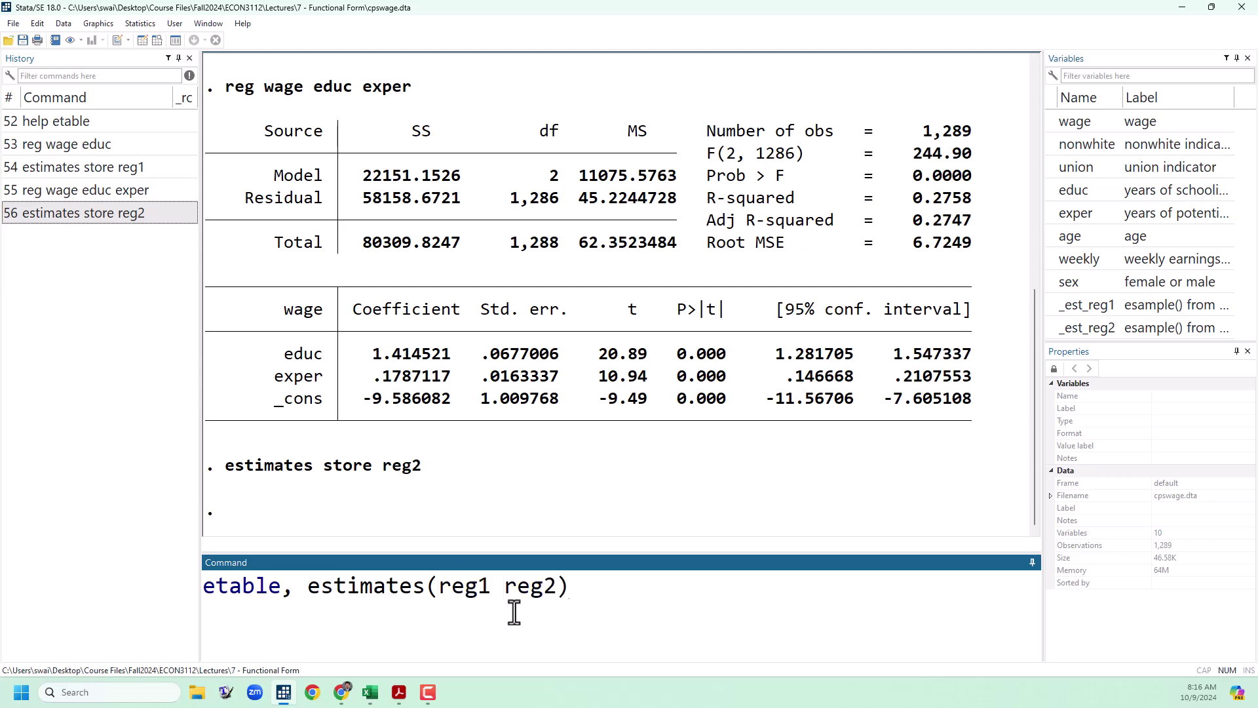
pyautogui.press('Return')
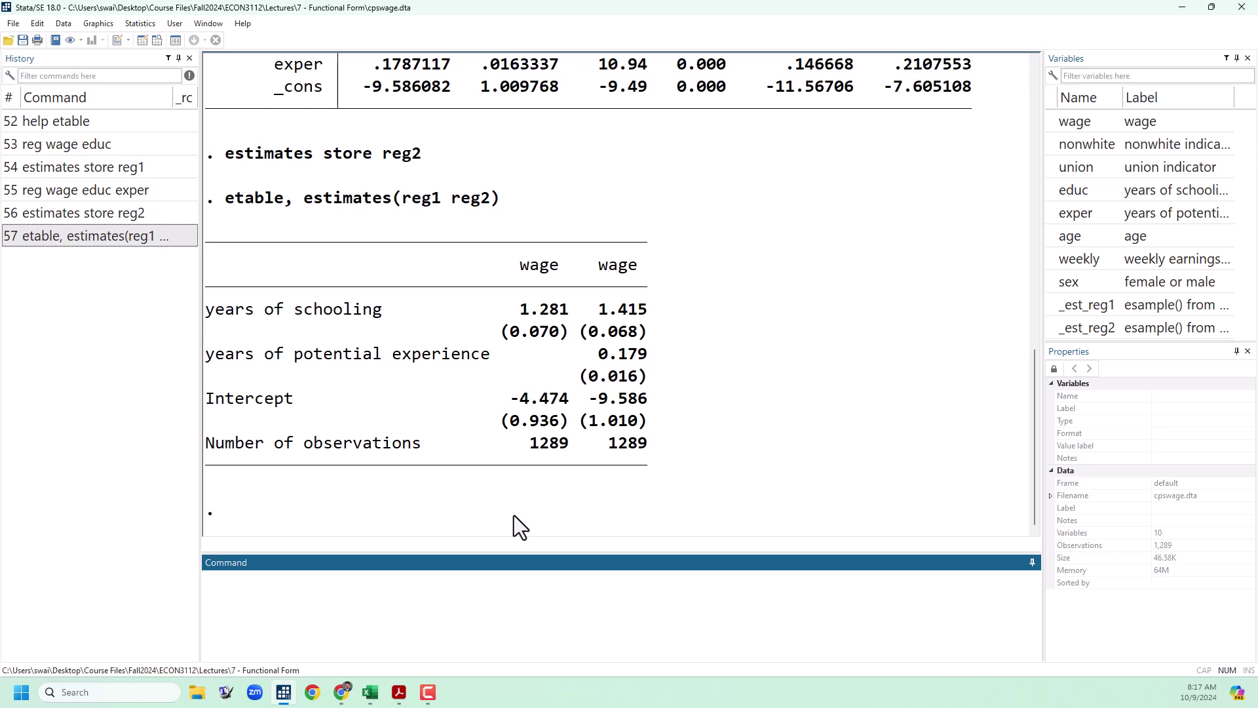
# Rerun the etable command with mstat(r2) and mstat(N) appended for R-squared and observation rows.
pyautogui.click(116, 234)
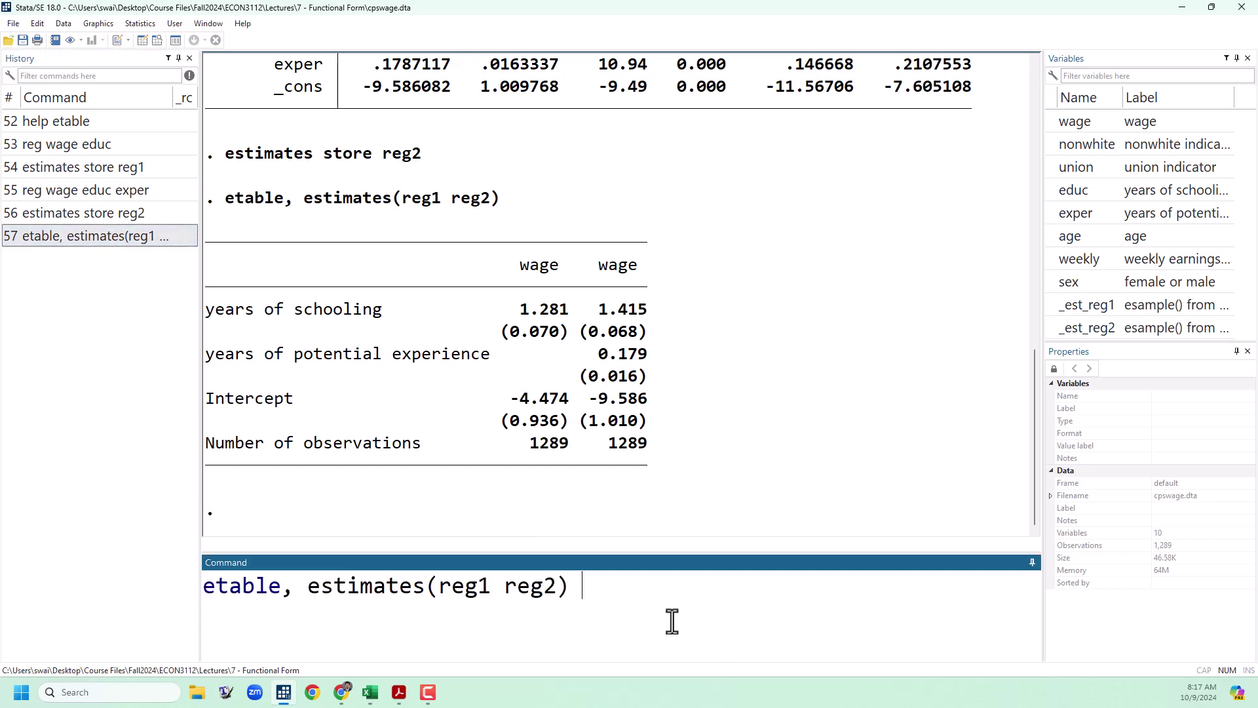
pyautogui.write('mstat(r2)')
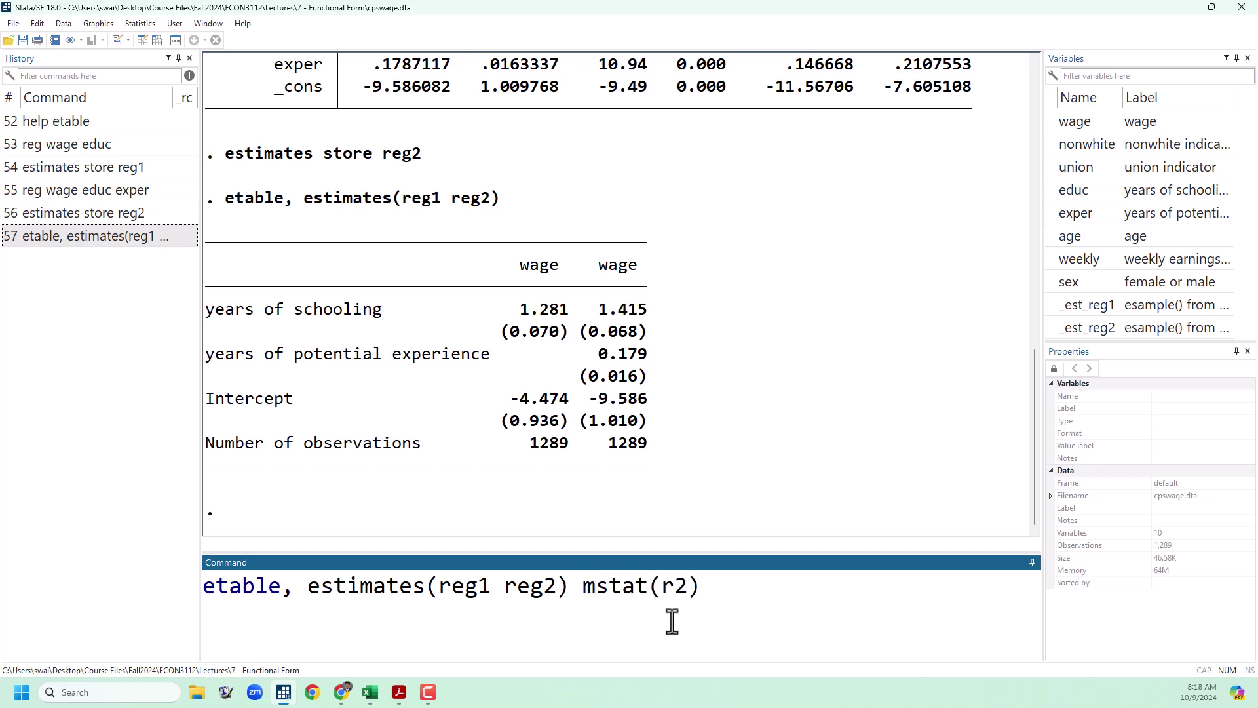
pyautogui.press('Return')
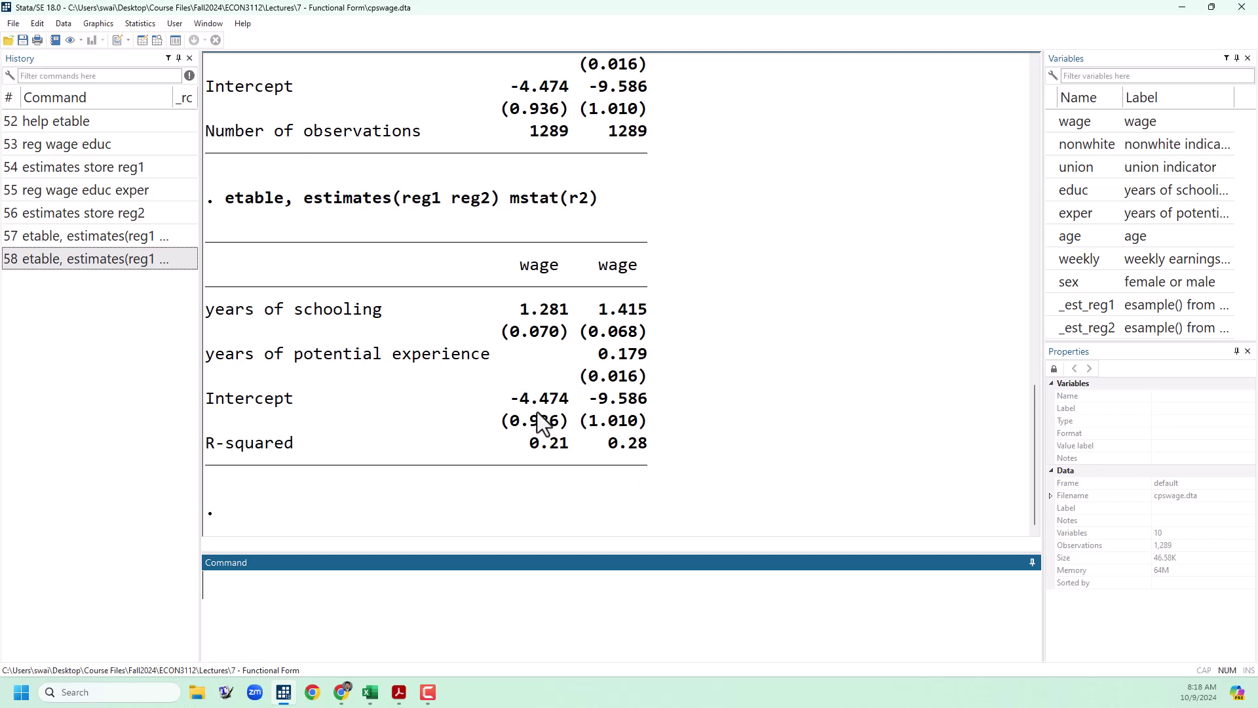
pyautogui.click(145, 266)
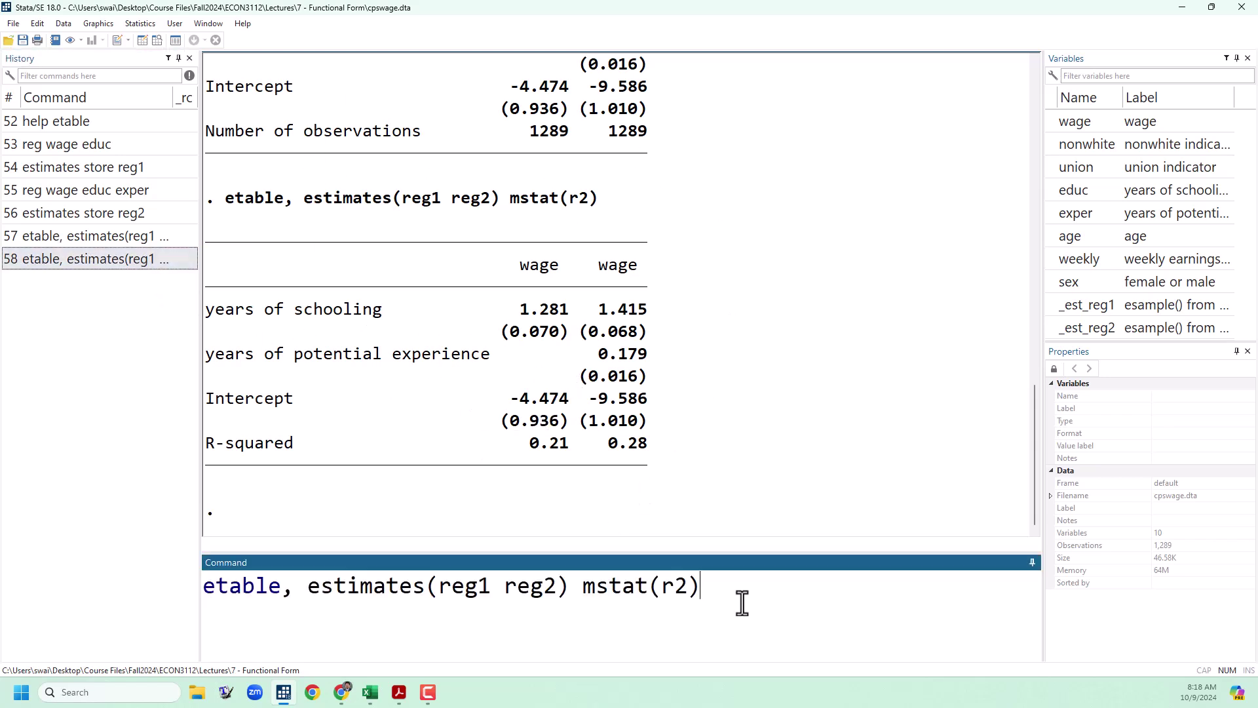
pyautogui.write('mstat(N)')
pyautogui.press('Return')
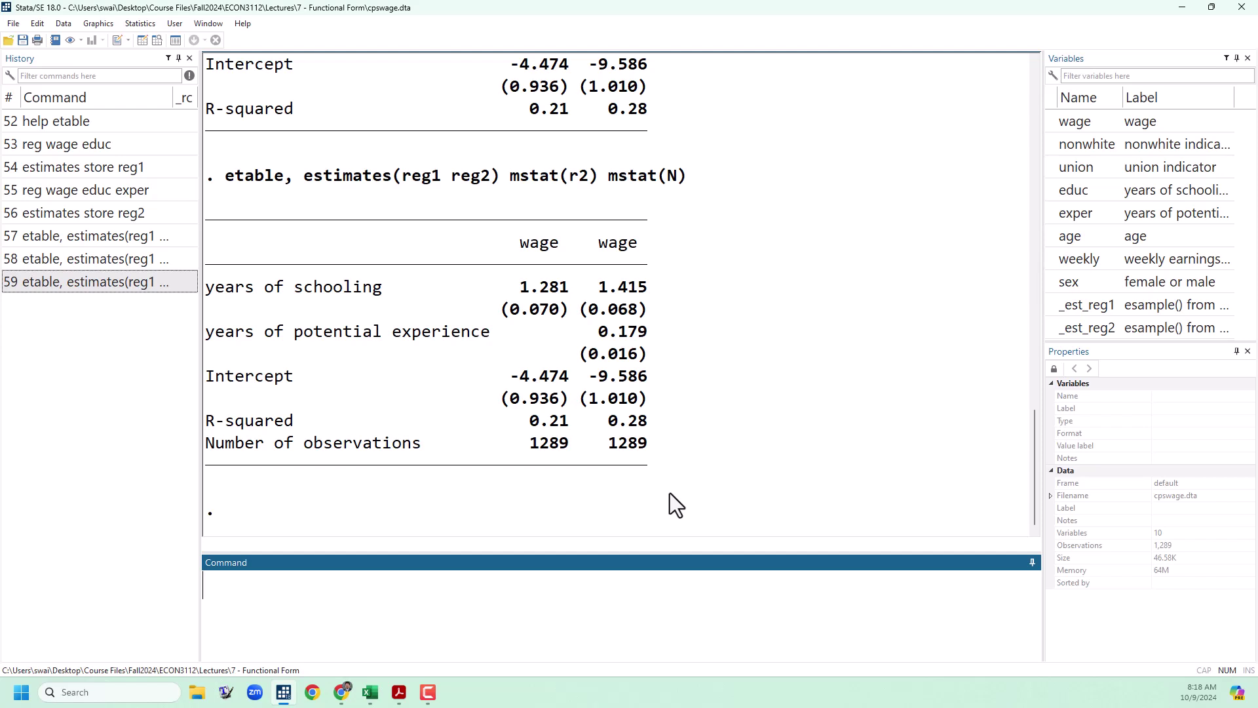
pyautogui.scroll(-1, 578, 509)
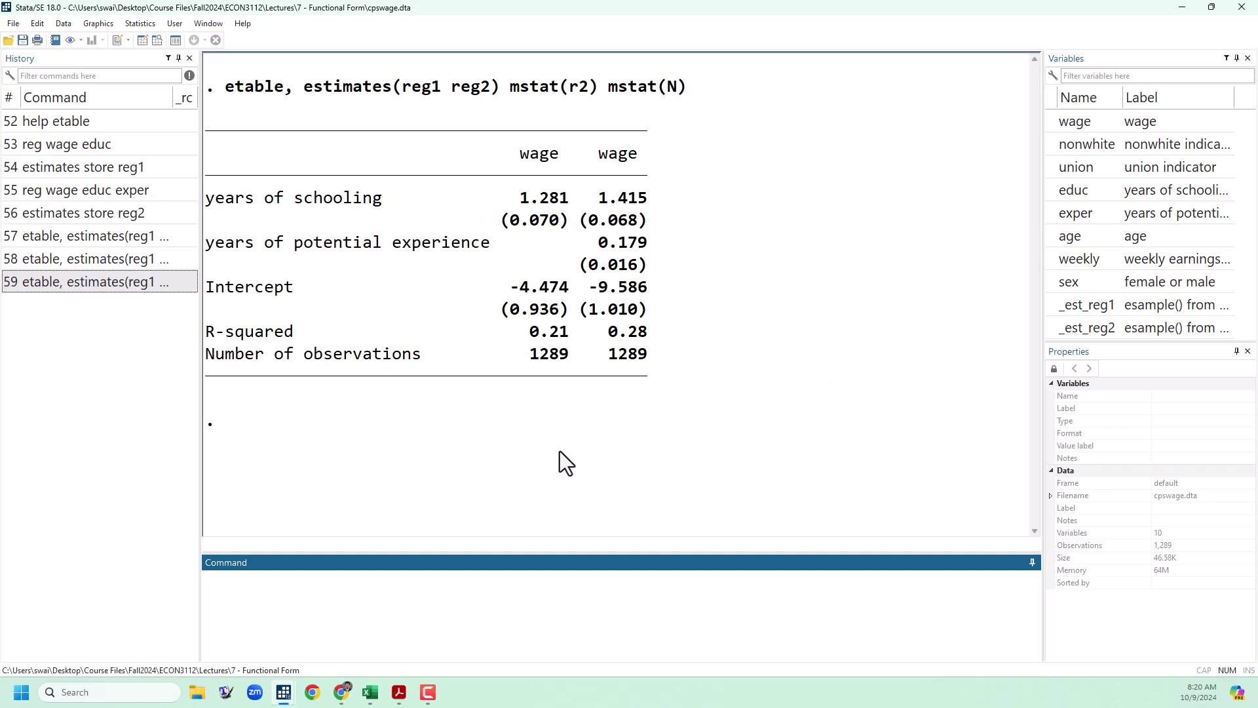
# Rerun the table with novarlabel so raw variable names replace the labels.
pyautogui.click(134, 282)
pyautogui.click(832, 604)
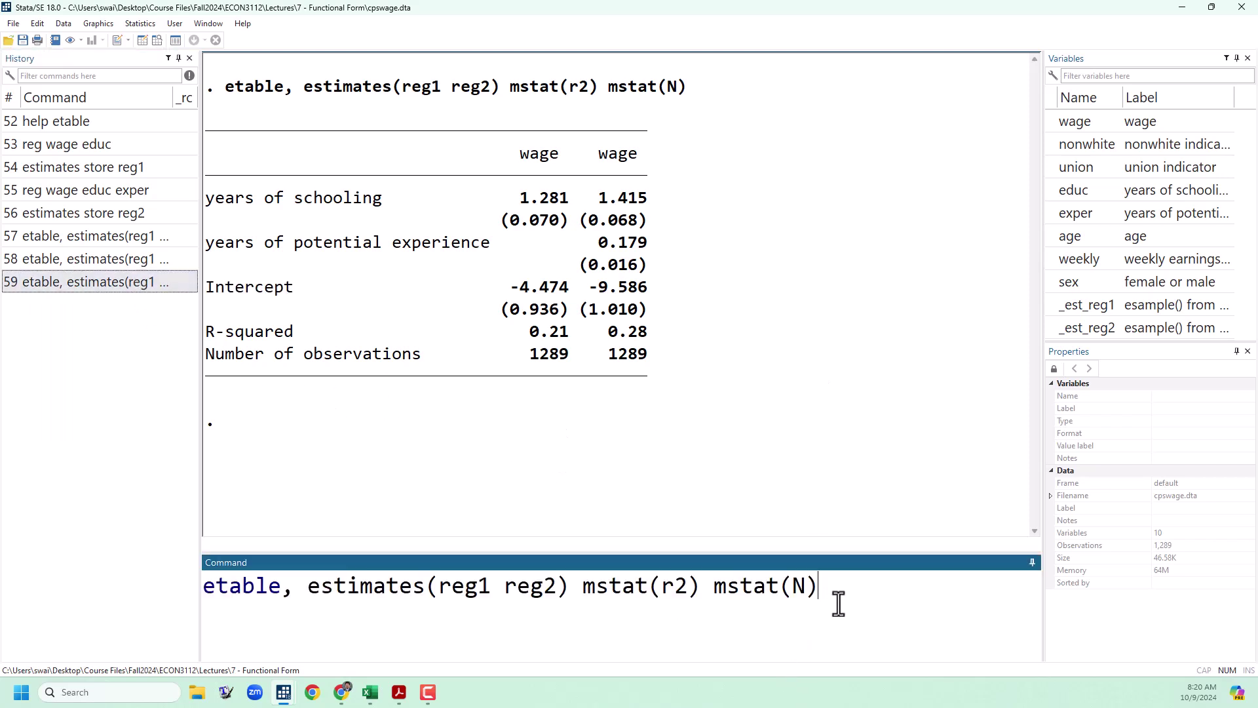
pyautogui.write('novarlabel')
pyautogui.press('Return')
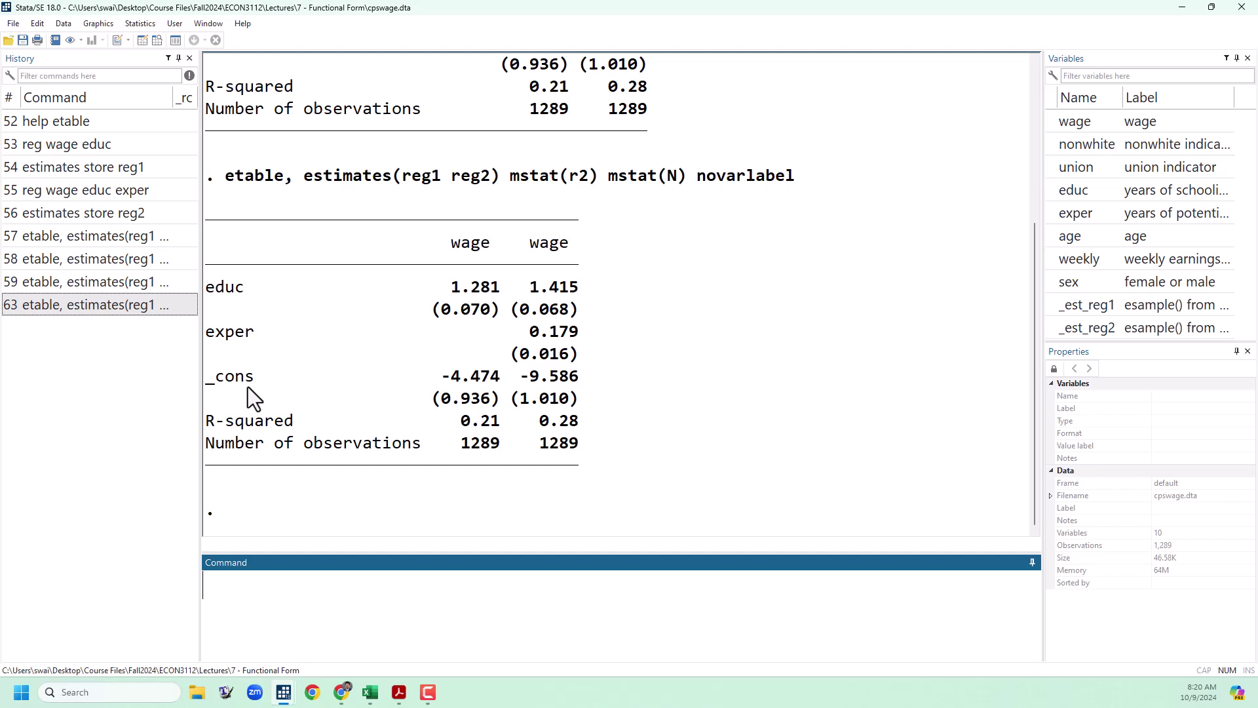
# Add showstars to the etable command to display significance stars on the coefficients.
pyautogui.click(154, 312)
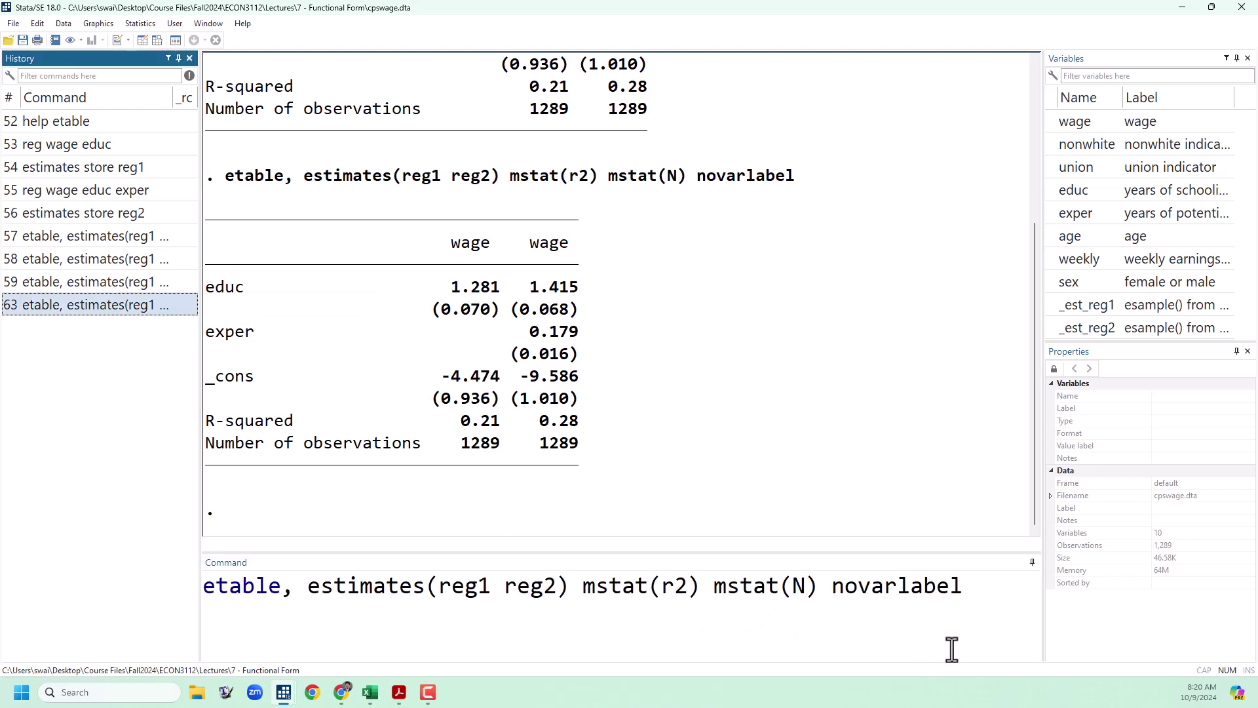
pyautogui.click(987, 597)
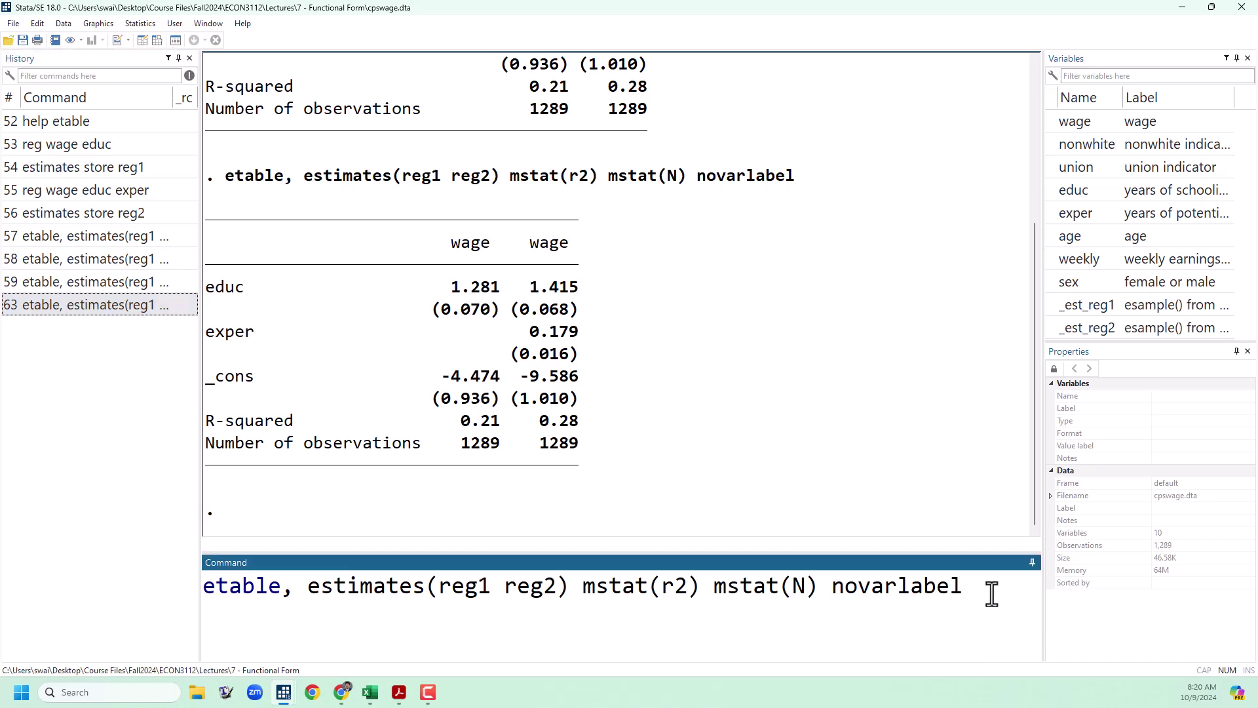
pyautogui.write('showstars')
pyautogui.press('Return')
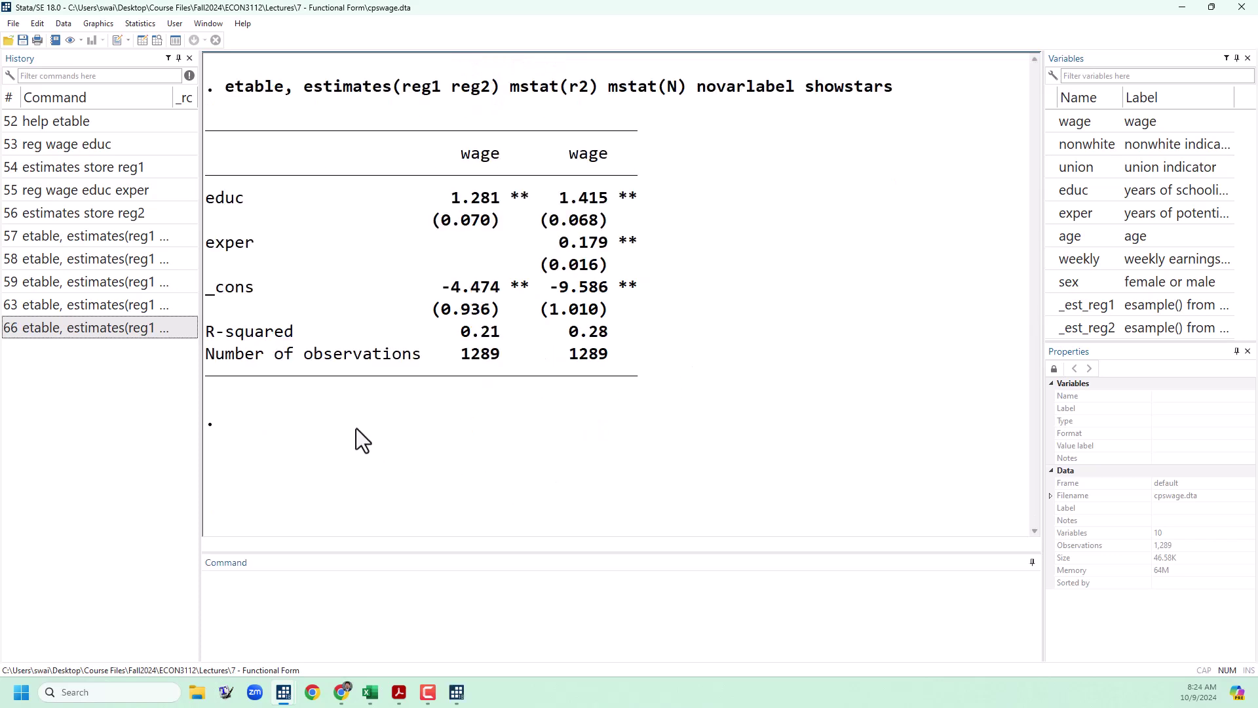
pyautogui.click(168, 334)
# Append stars(.1 "*" .05 "**" .01 "***") to the etable command and rerun it.
pyautogui.click(534, 642)
pyautogui.write('stars(')
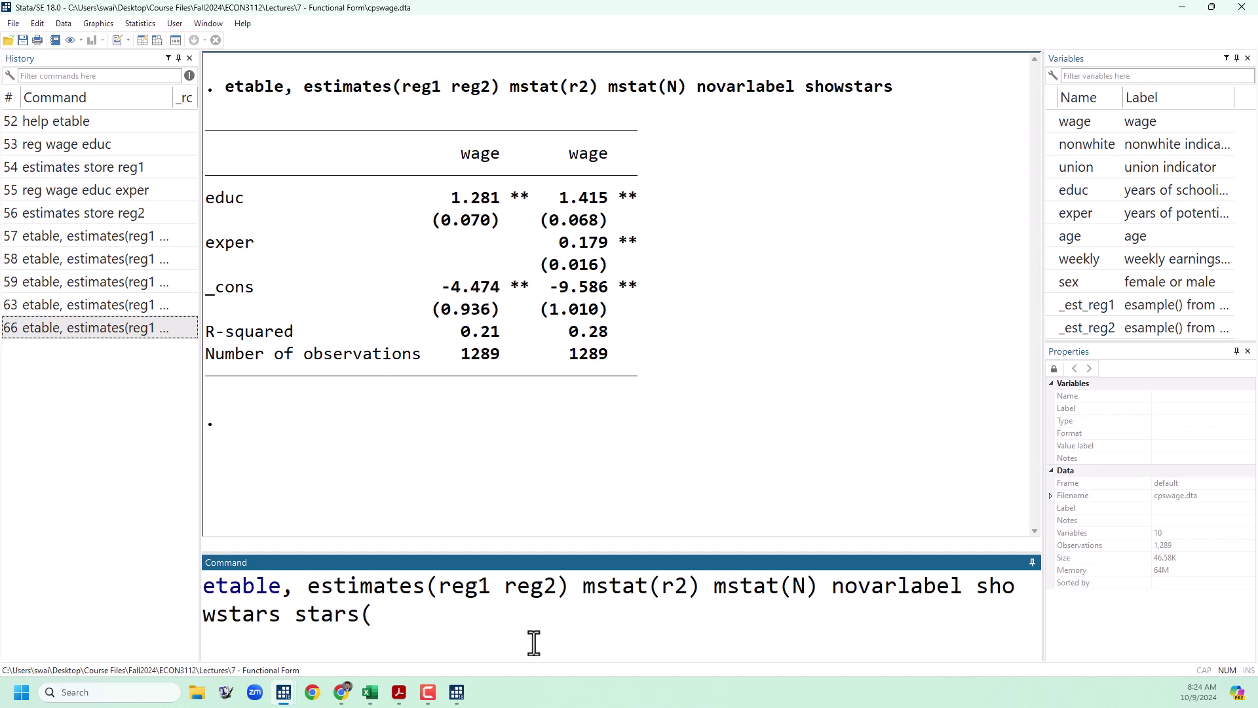
pyautogui.write('.1 "*" .05 "**" .')
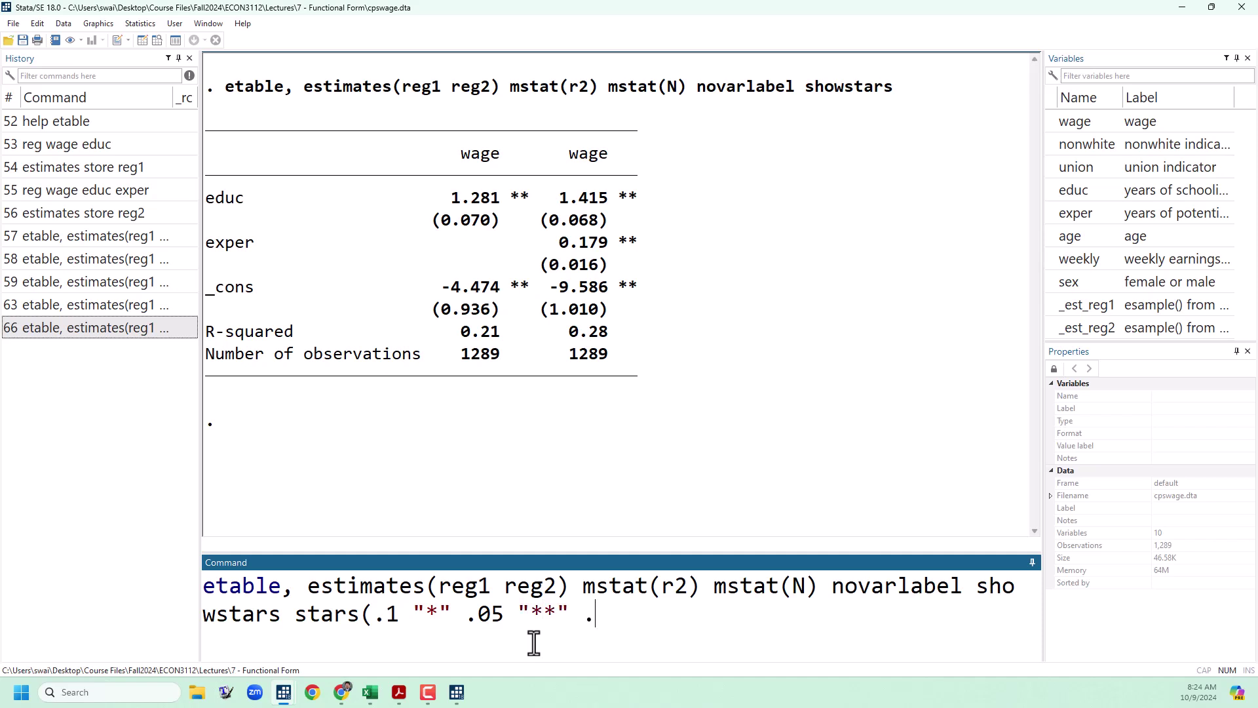
pyautogui.write('01 "***")')
pyautogui.press('Return')
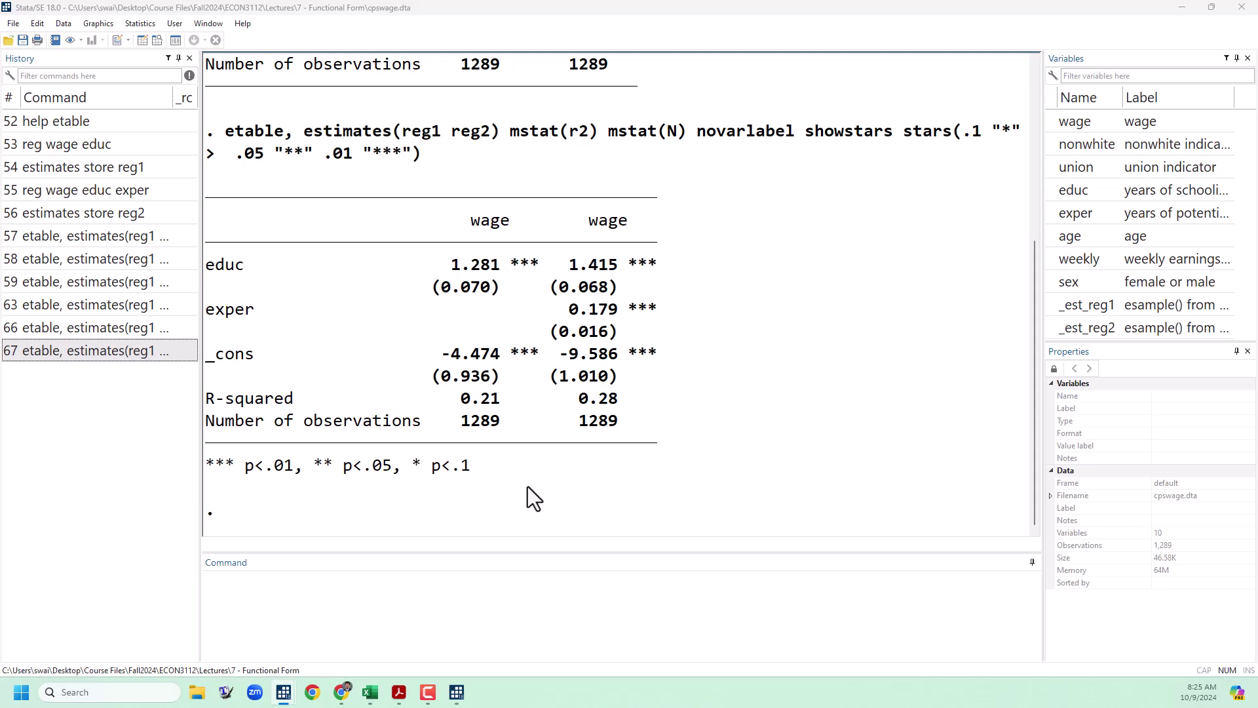
# Add export(videoexample.docx) to the custom-star etable command and run it.
pyautogui.click(105, 355)
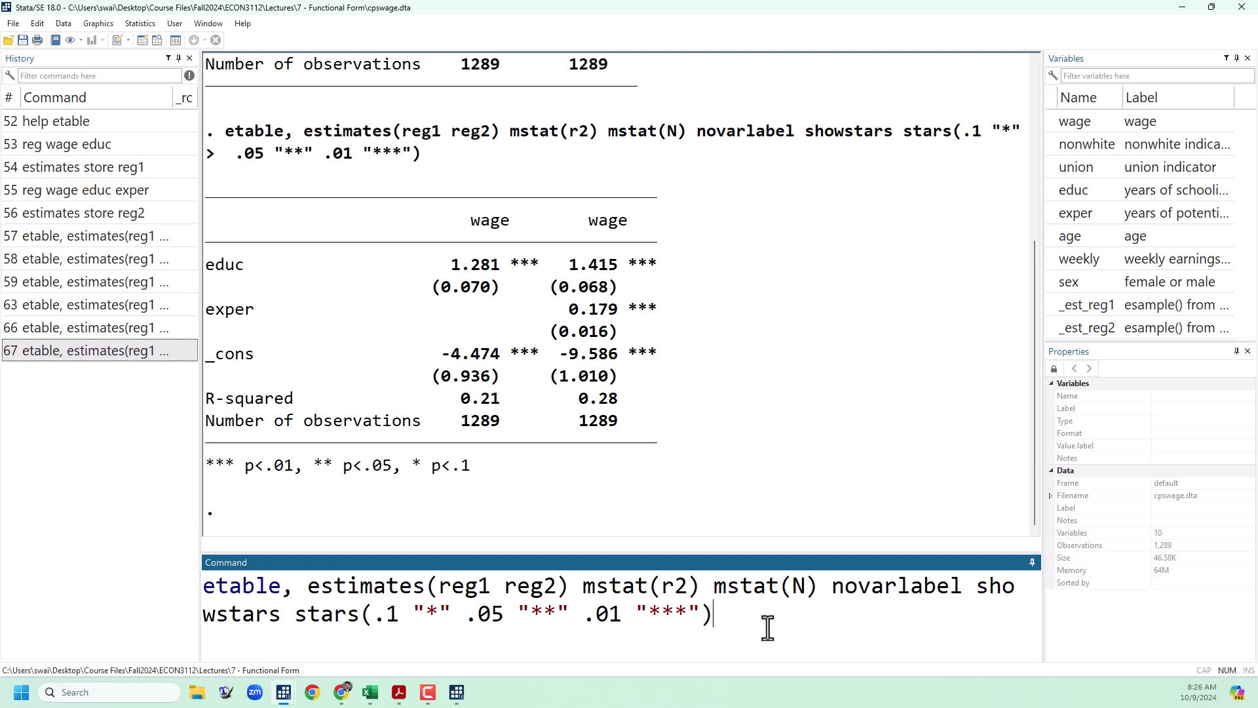
pyautogui.write('export(videoe')
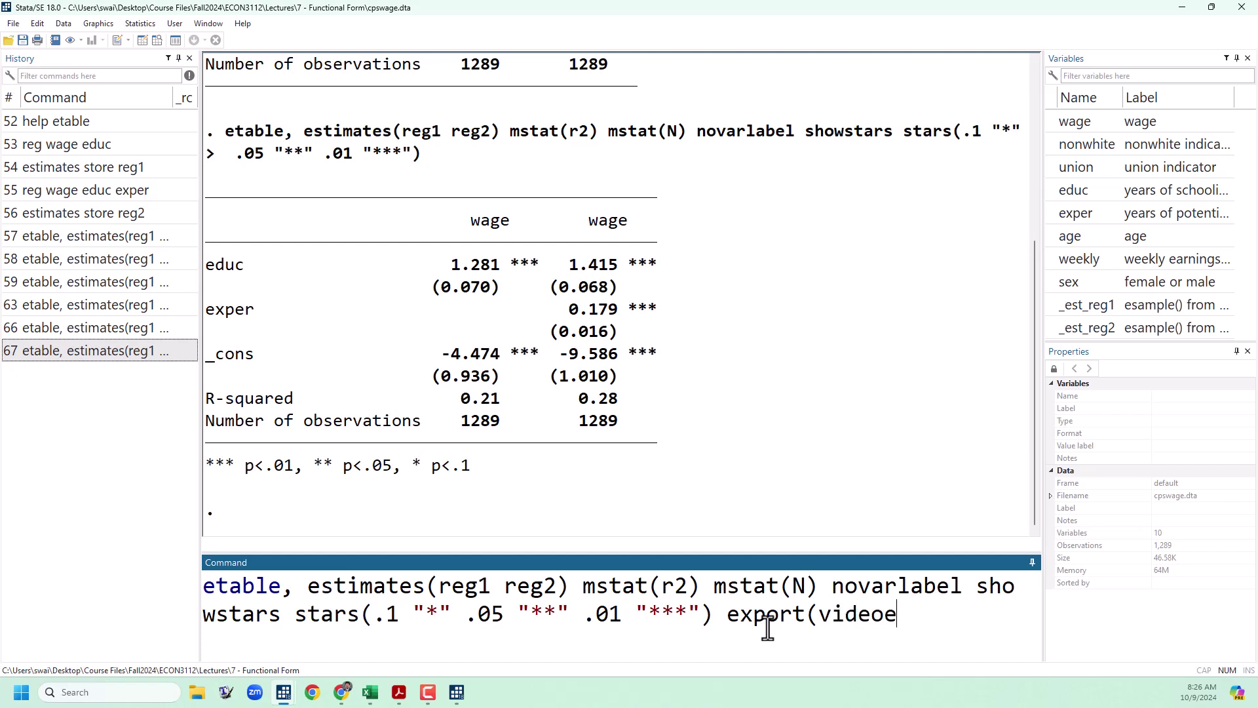
pyautogui.write('xample.docx')
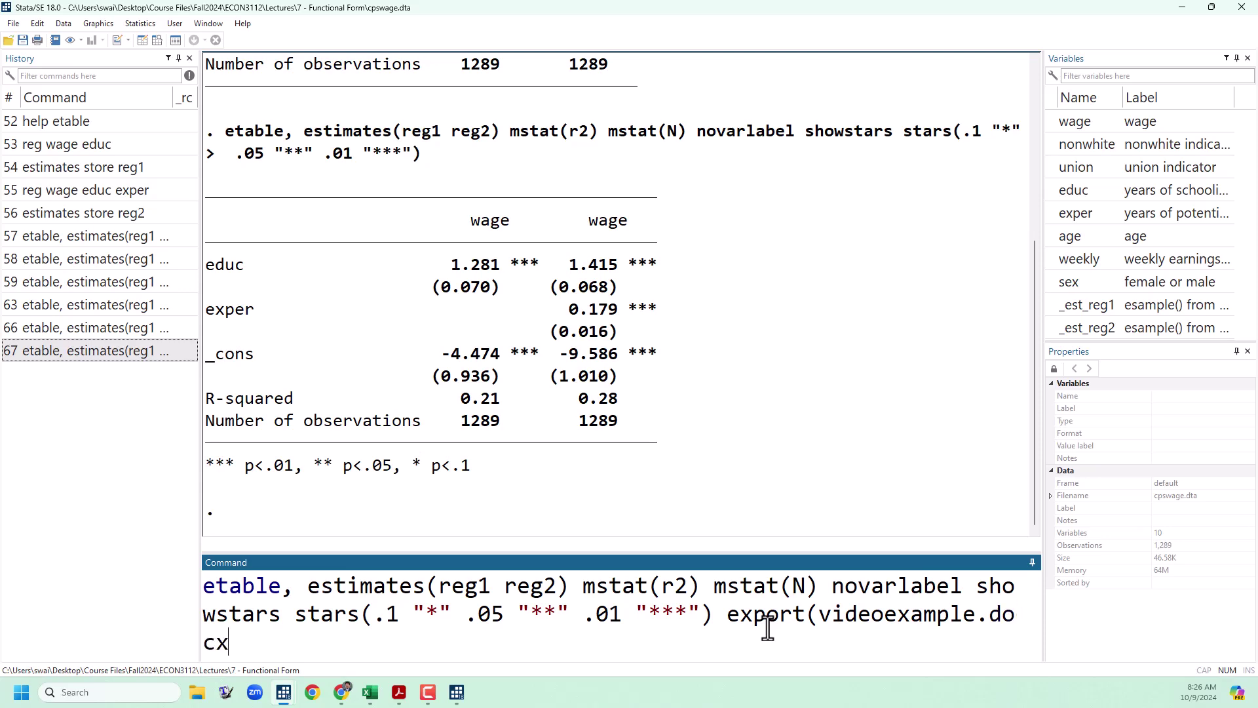
pyautogui.write(')')
pyautogui.press('Return')
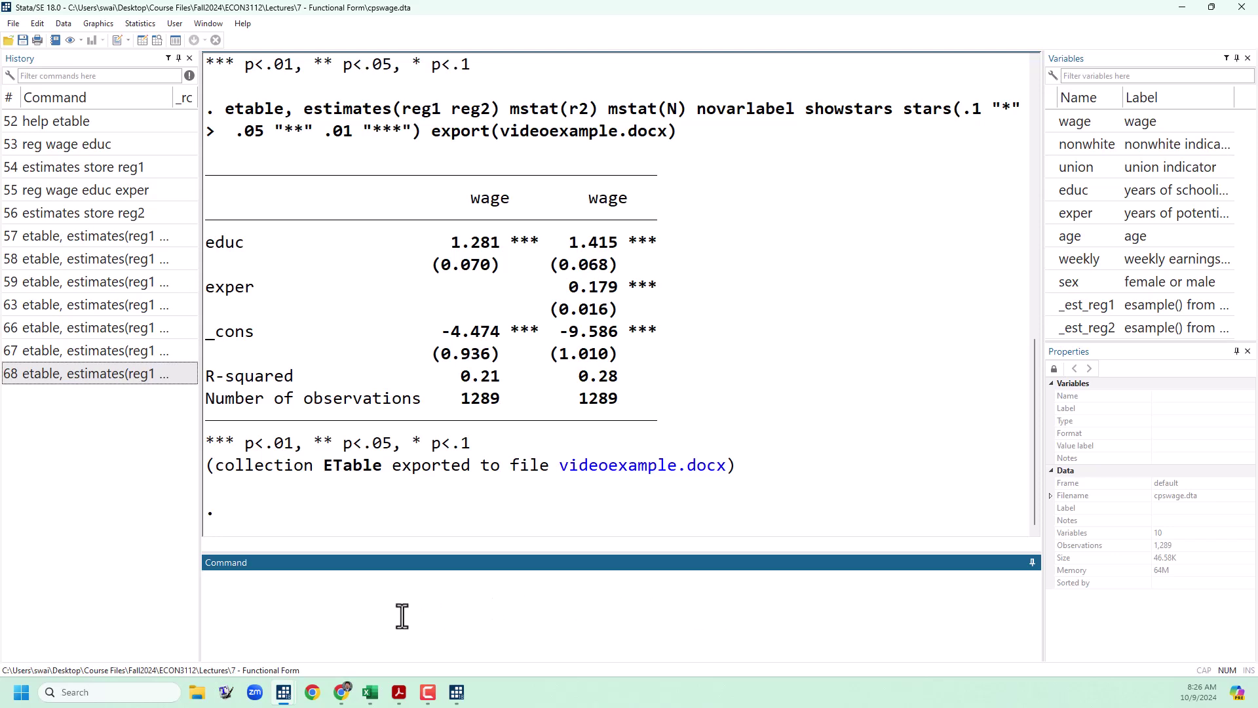
# List the working folder with ls to confirm videoexample.docx (7.3k) exists, then open File Explorer.
pyautogui.write('ls')
pyautogui.press('Return')
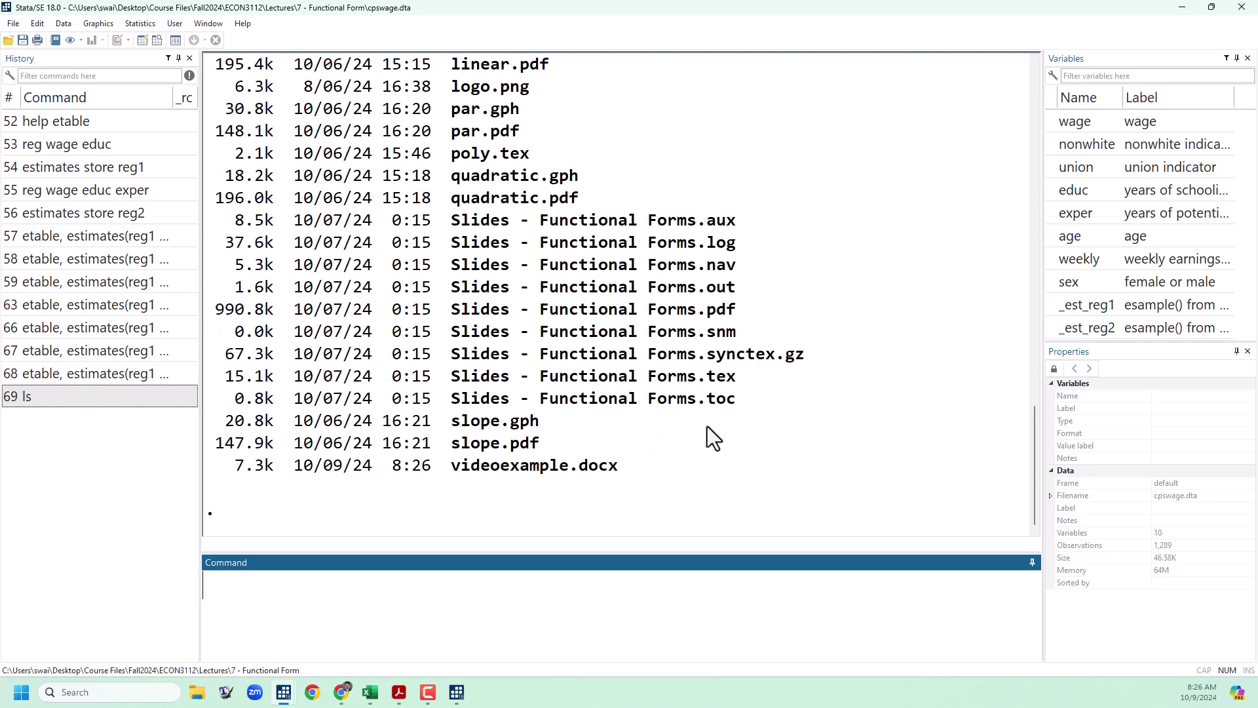
pyautogui.scroll(2, 695, 439)
pyautogui.scroll(-2, 688, 450)
pyautogui.moveTo(619, 467); pyautogui.dragTo(254, 466)
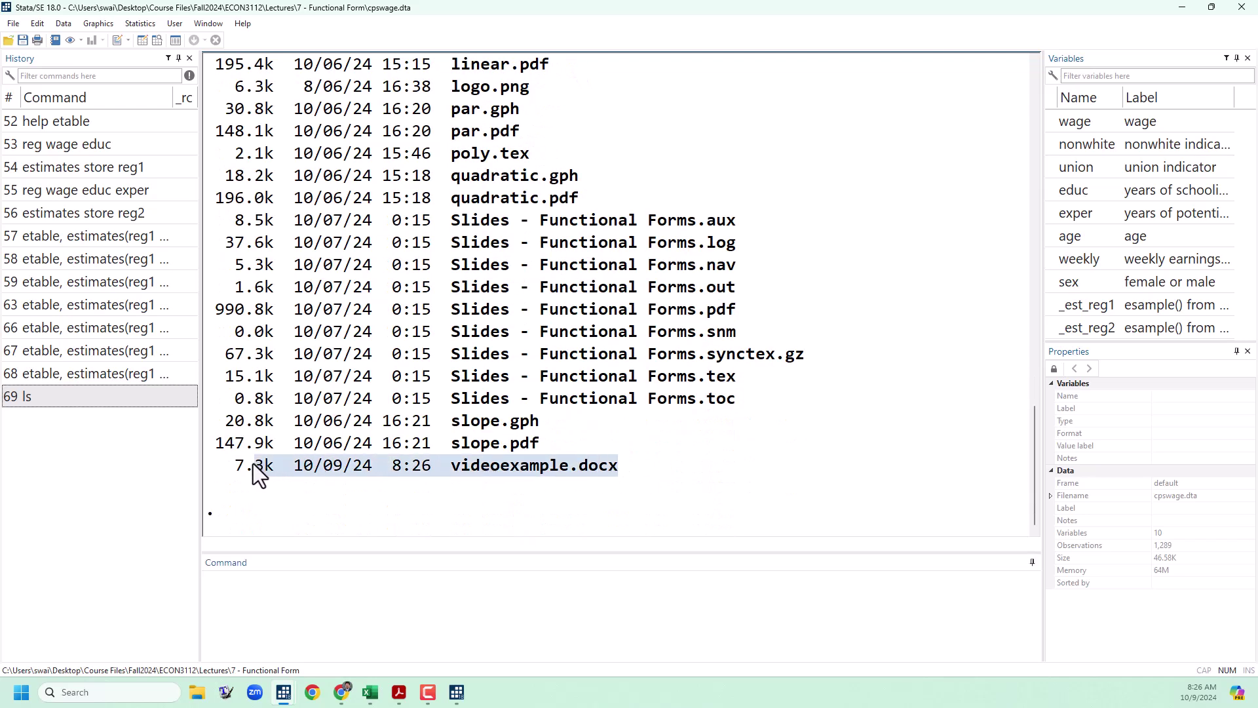
pyautogui.scroll(4, 816, 442)
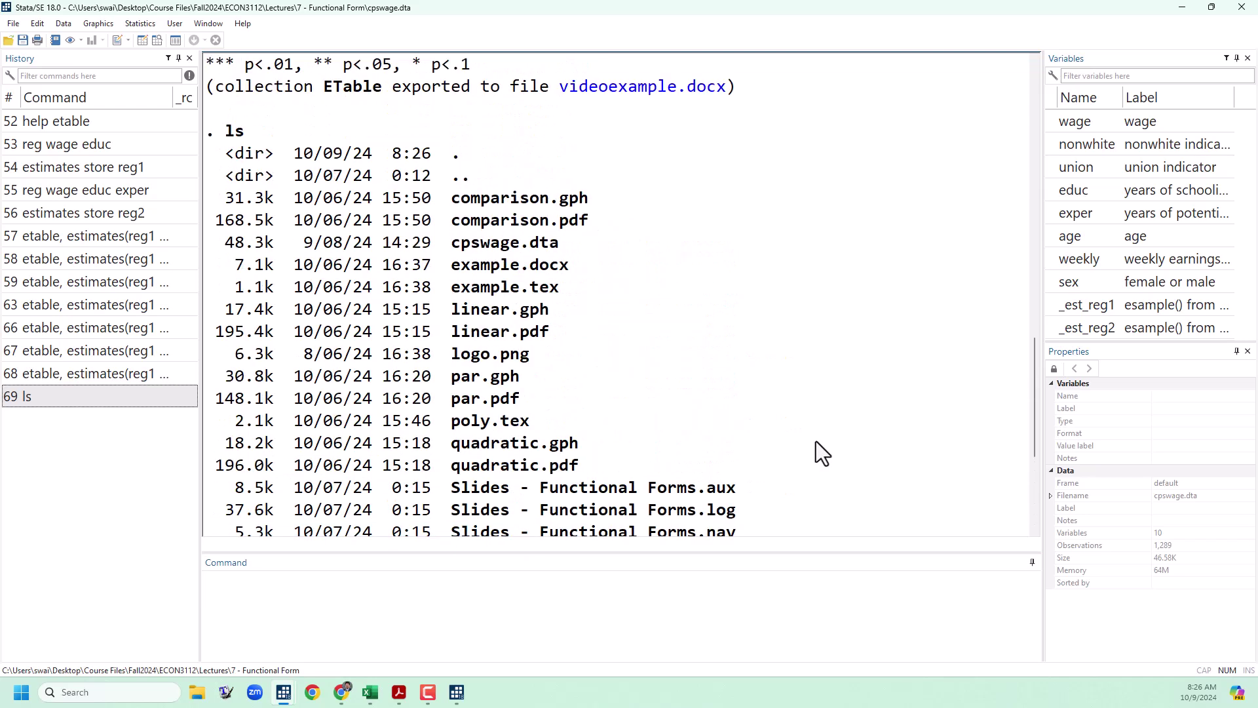
pyautogui.scroll(-4, 816, 442)
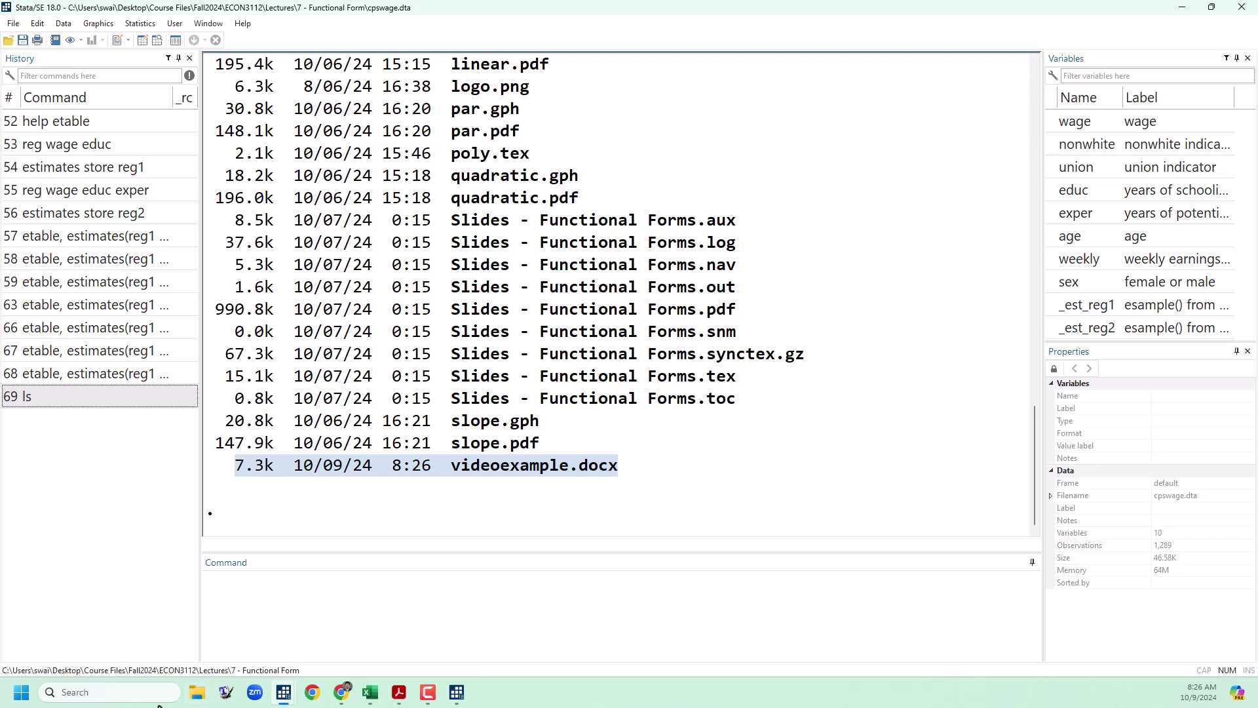
pyautogui.click(197, 692)
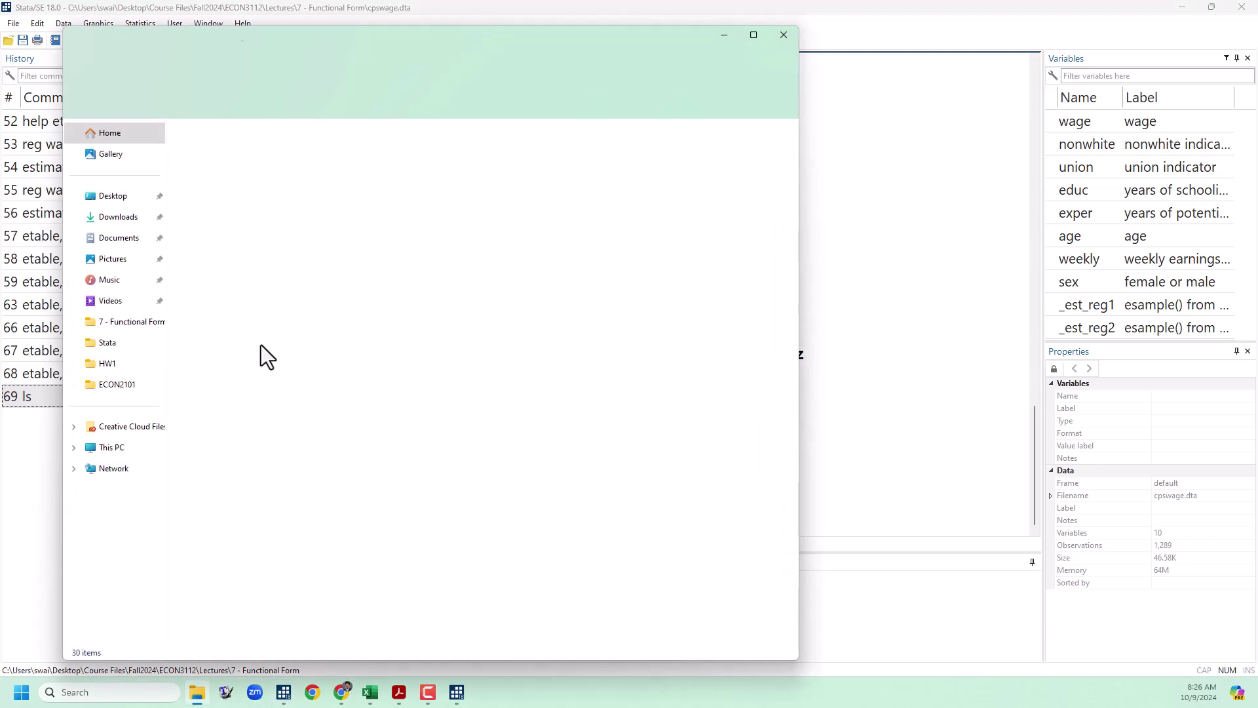
# Go to the 7 - Functional Form folder and open videoexample.docx.
pyautogui.click(134, 322)
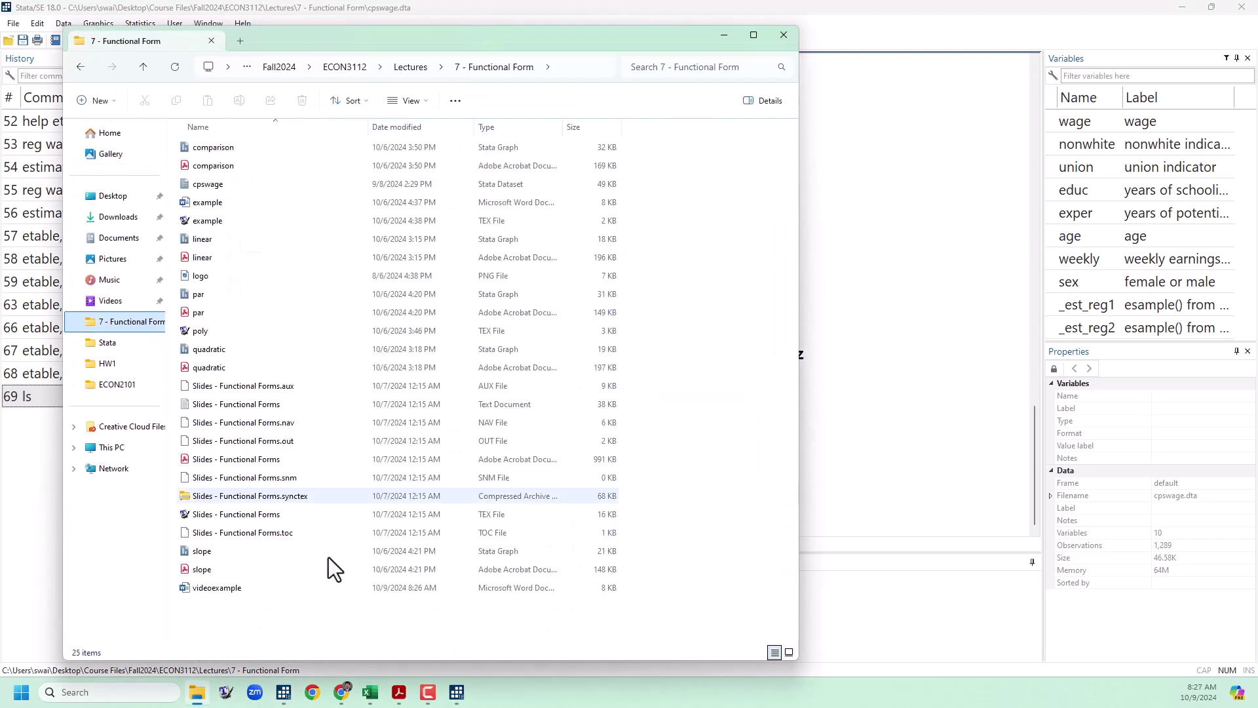
pyautogui.click(254, 587)
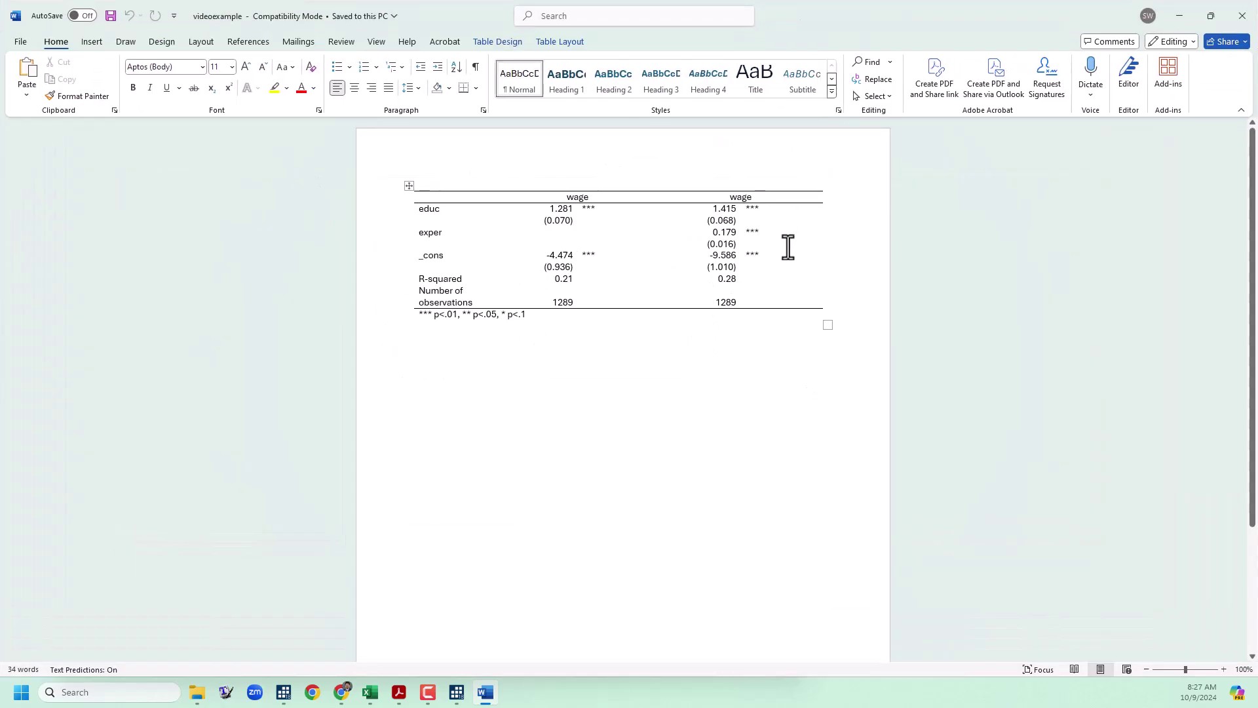
# In the Word table, replace the _cons row label with intercept.
pyautogui.click(666, 490)
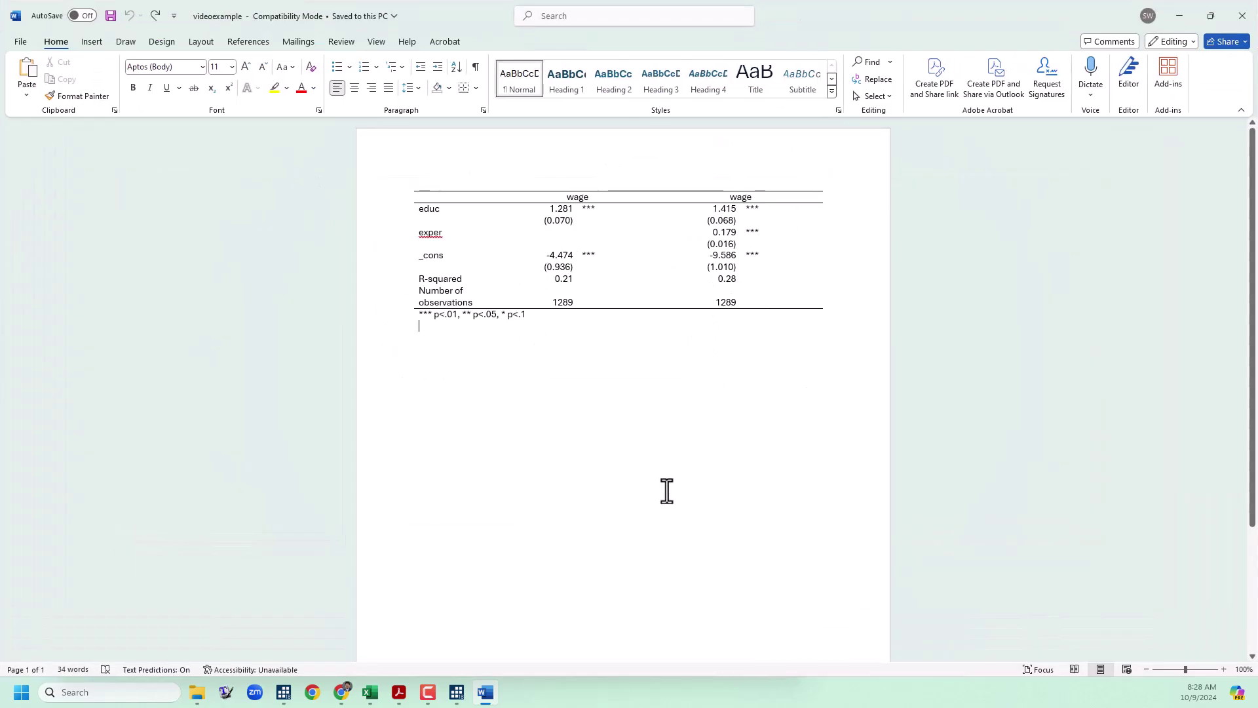
pyautogui.moveTo(442, 255); pyautogui.dragTo(418, 255)
pyautogui.write('in')
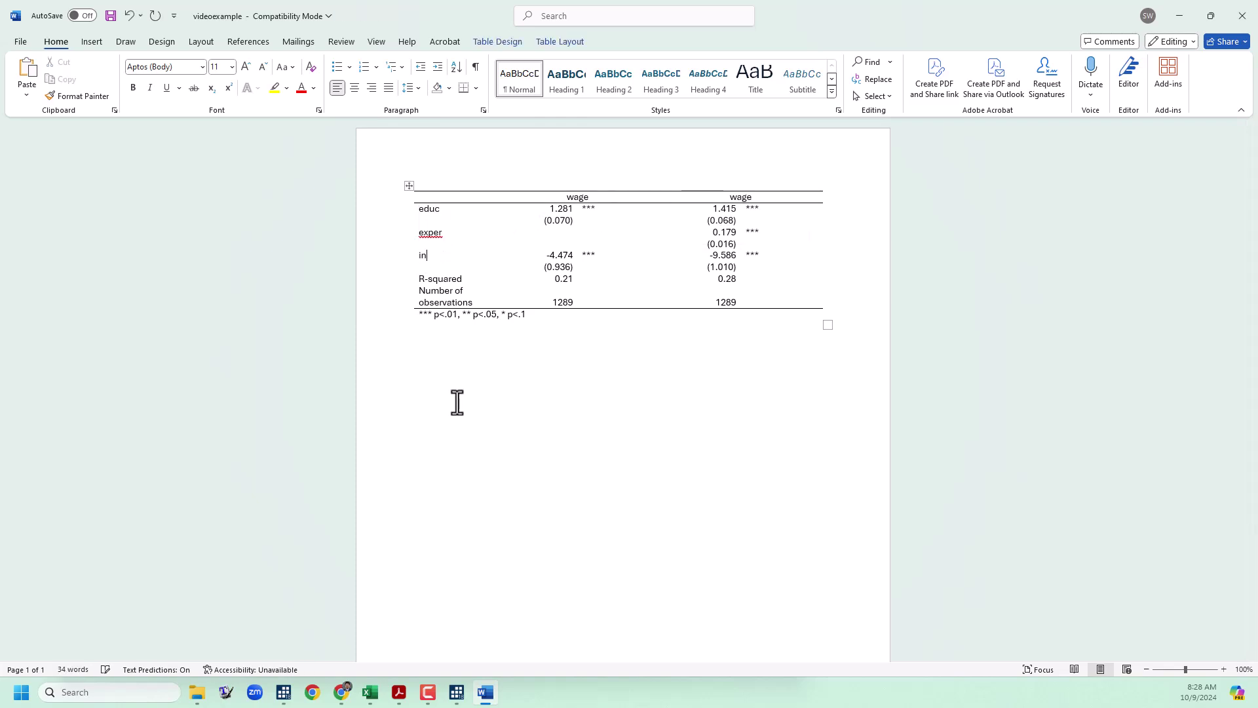
pyautogui.write('tercept')
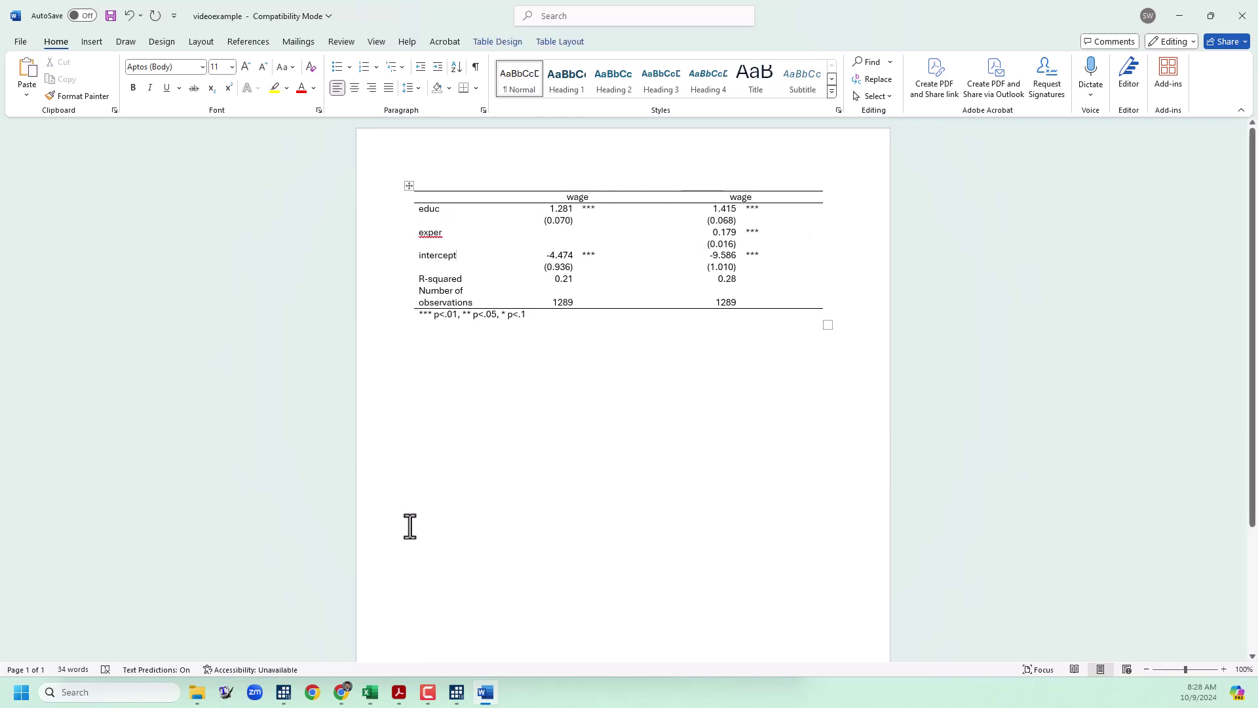
pyautogui.click(385, 569)
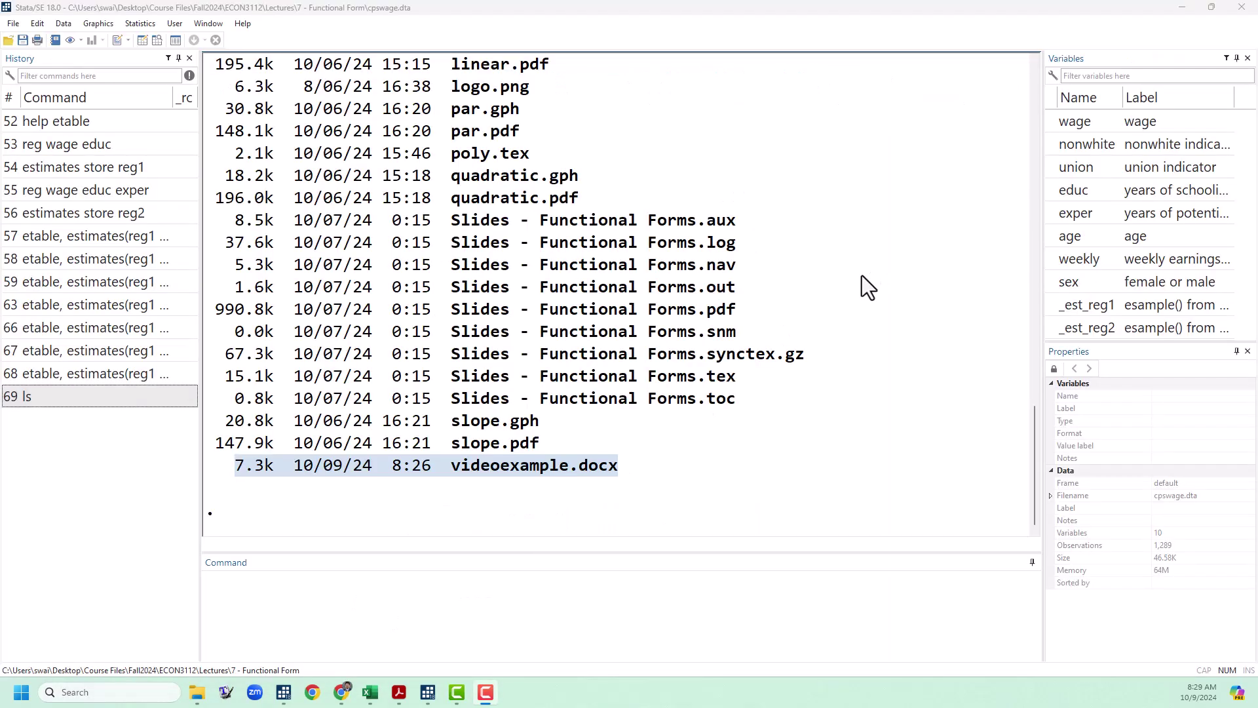
# Rerun the etable export without the novarlabel option so rows use variable labels.
pyautogui.click(783, 409)
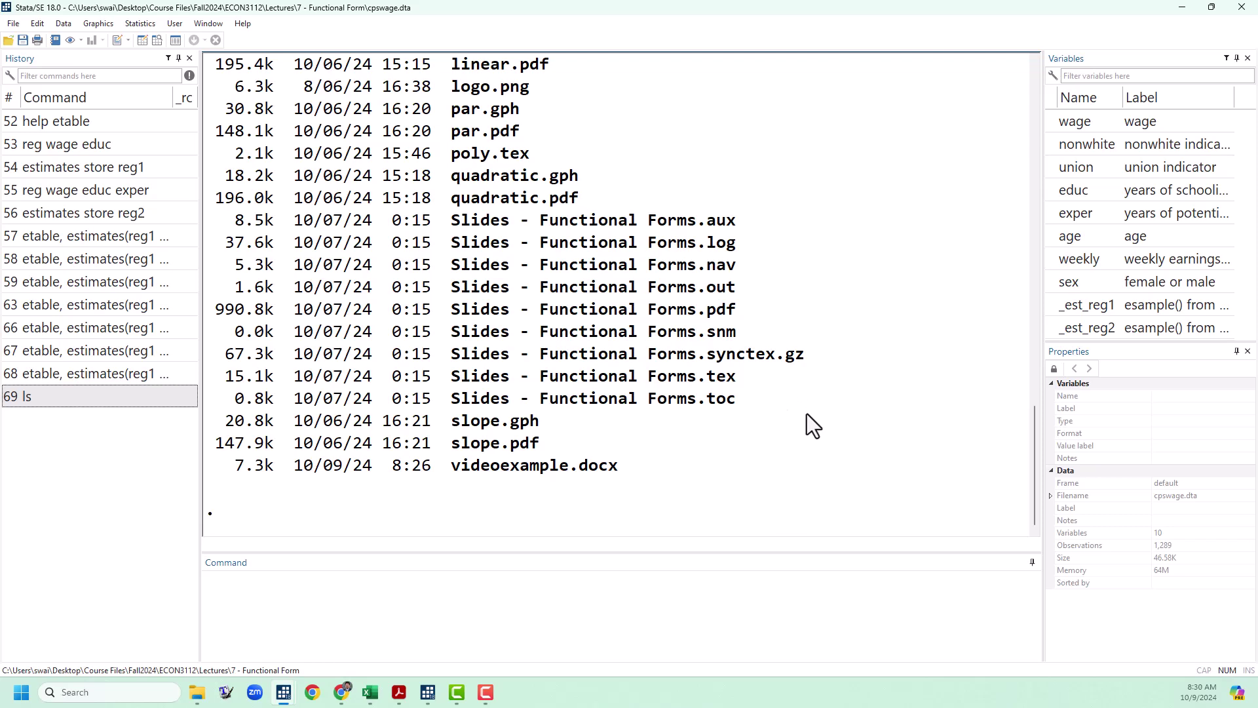
pyautogui.click(148, 375)
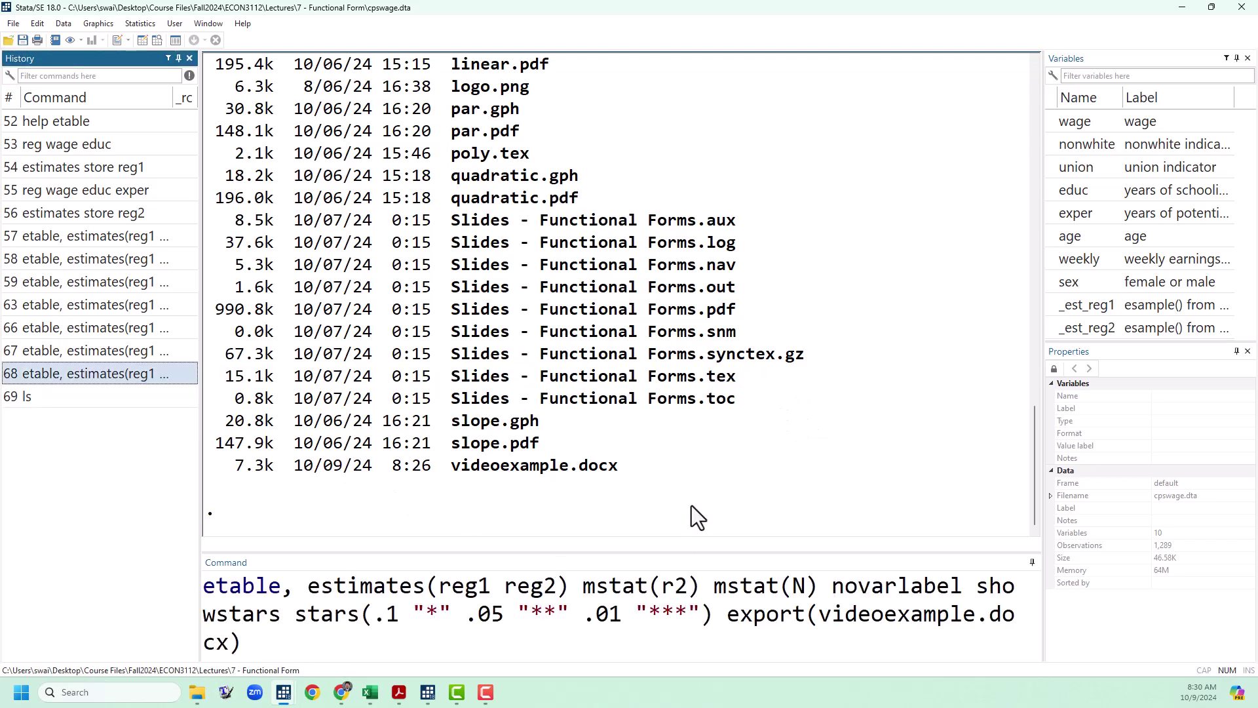
pyautogui.doubleClick(891, 586)
pyautogui.press('BackSpace')
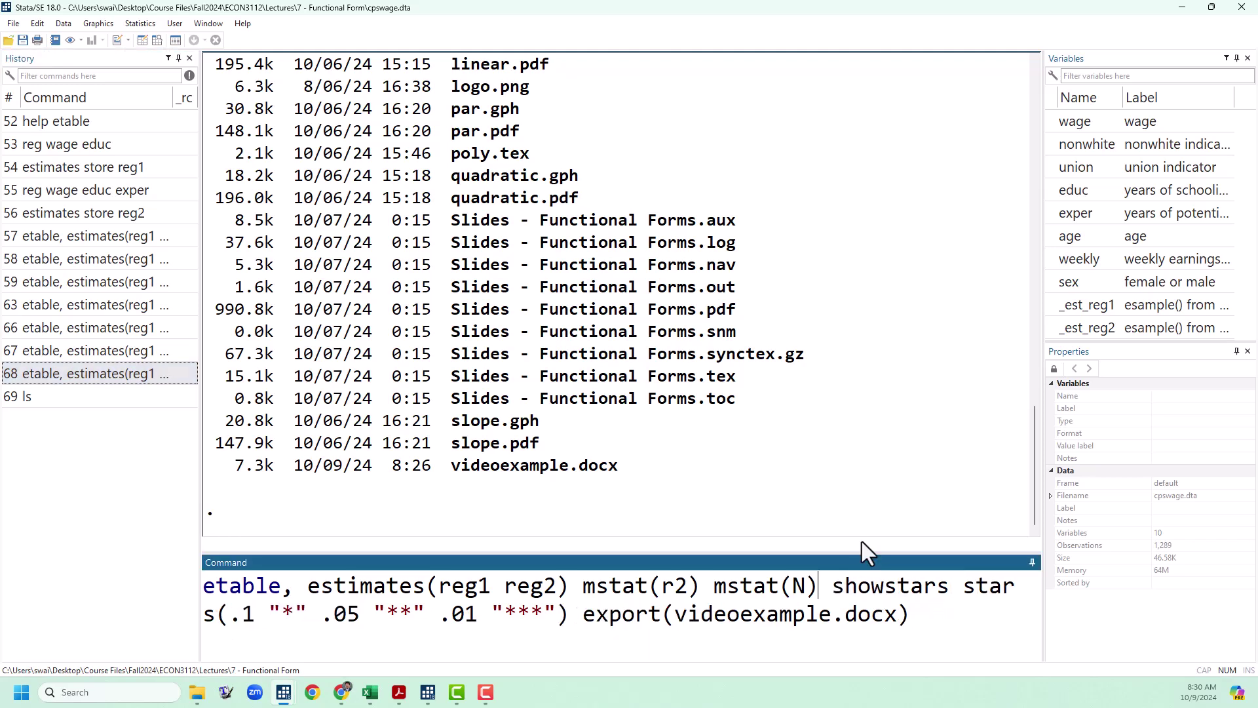
pyautogui.press('Return')
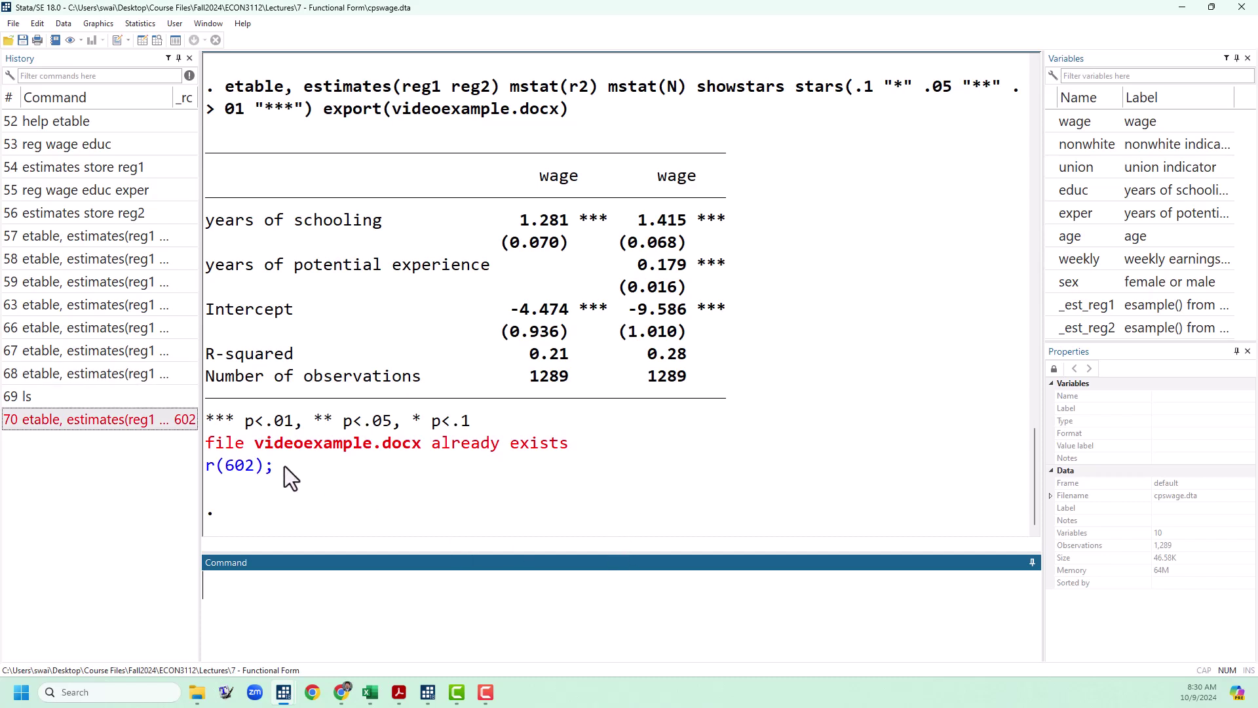
# Add ', replace' inside export() to overwrite videoexample.docx, rerun, and open it in Word.
pyautogui.click(138, 421)
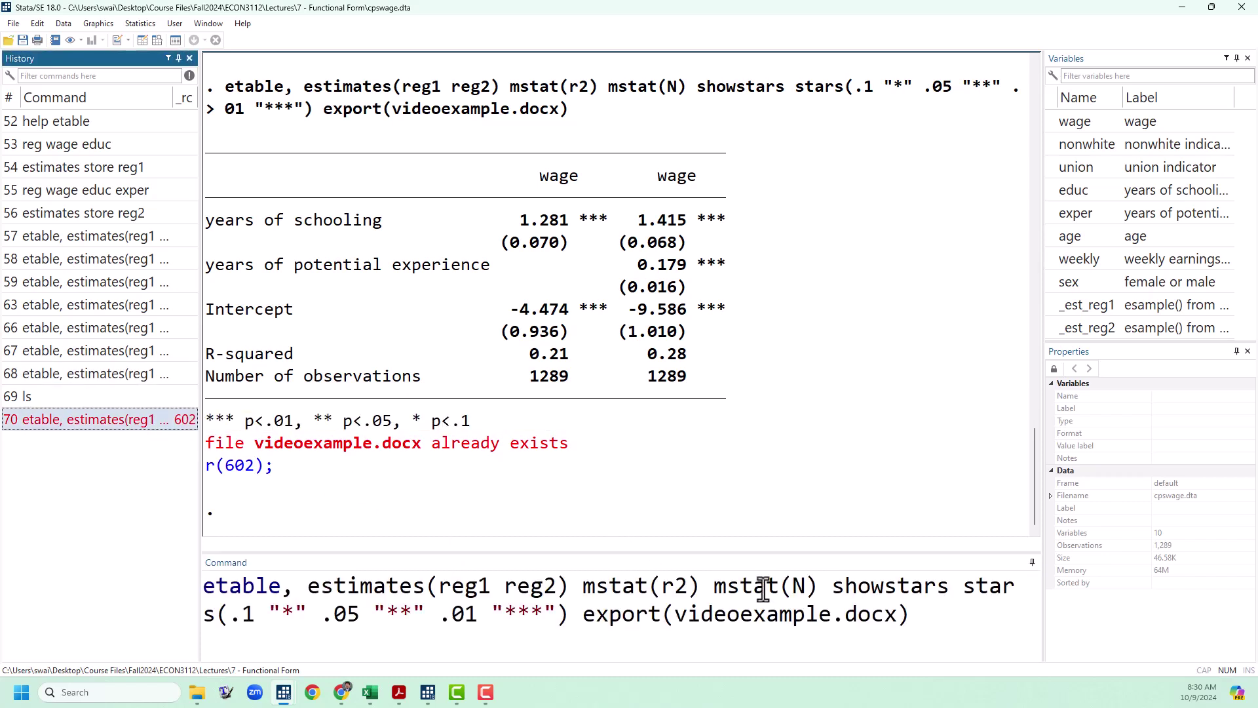
pyautogui.click(899, 617)
pyautogui.write(', replace')
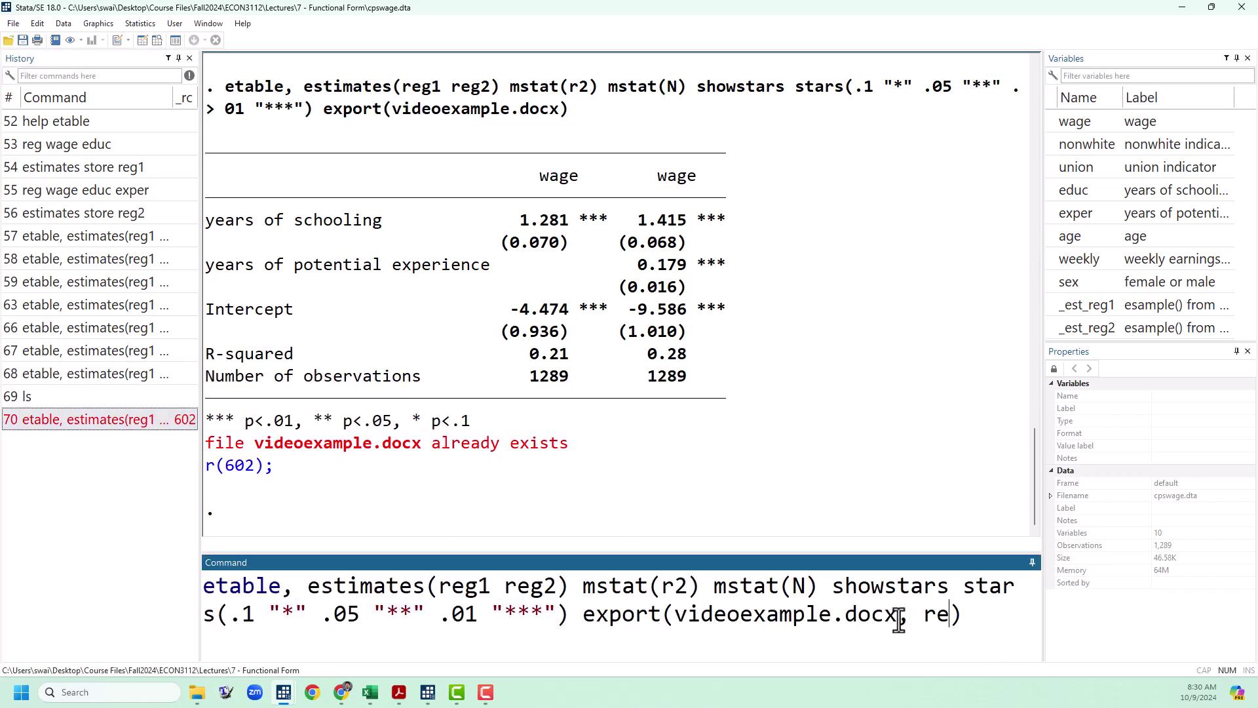
pyautogui.press('Return')
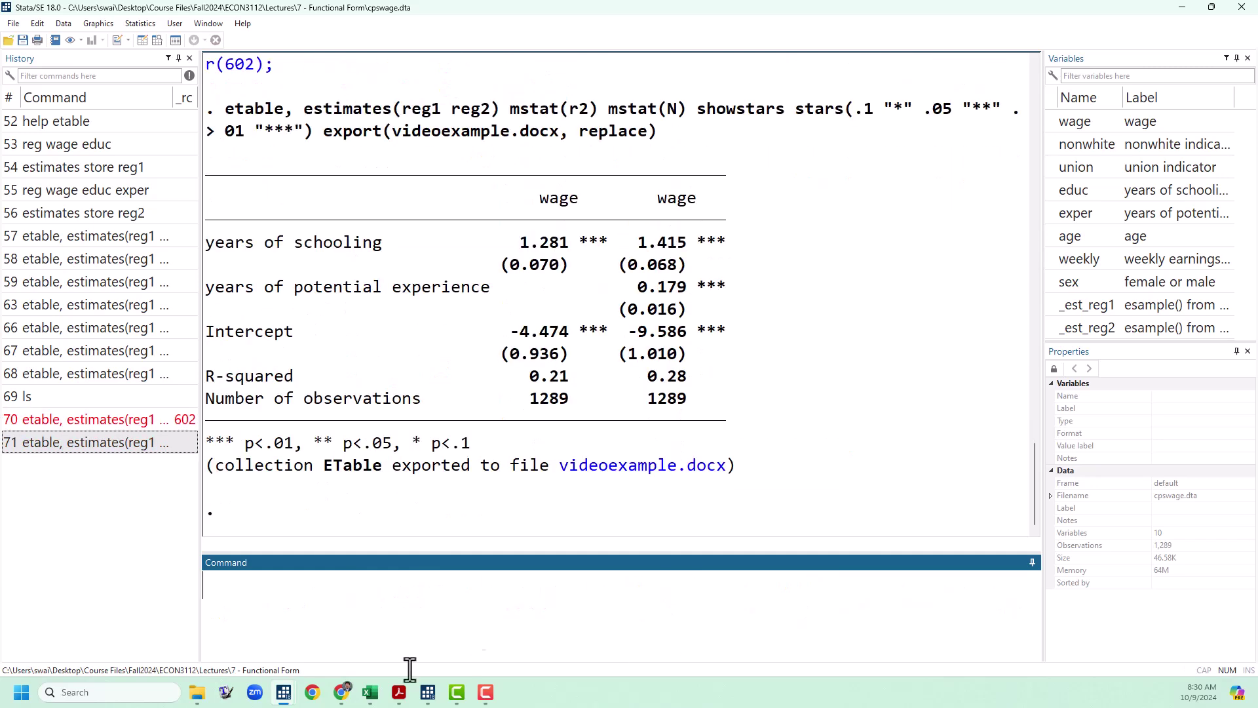
pyautogui.click(197, 691)
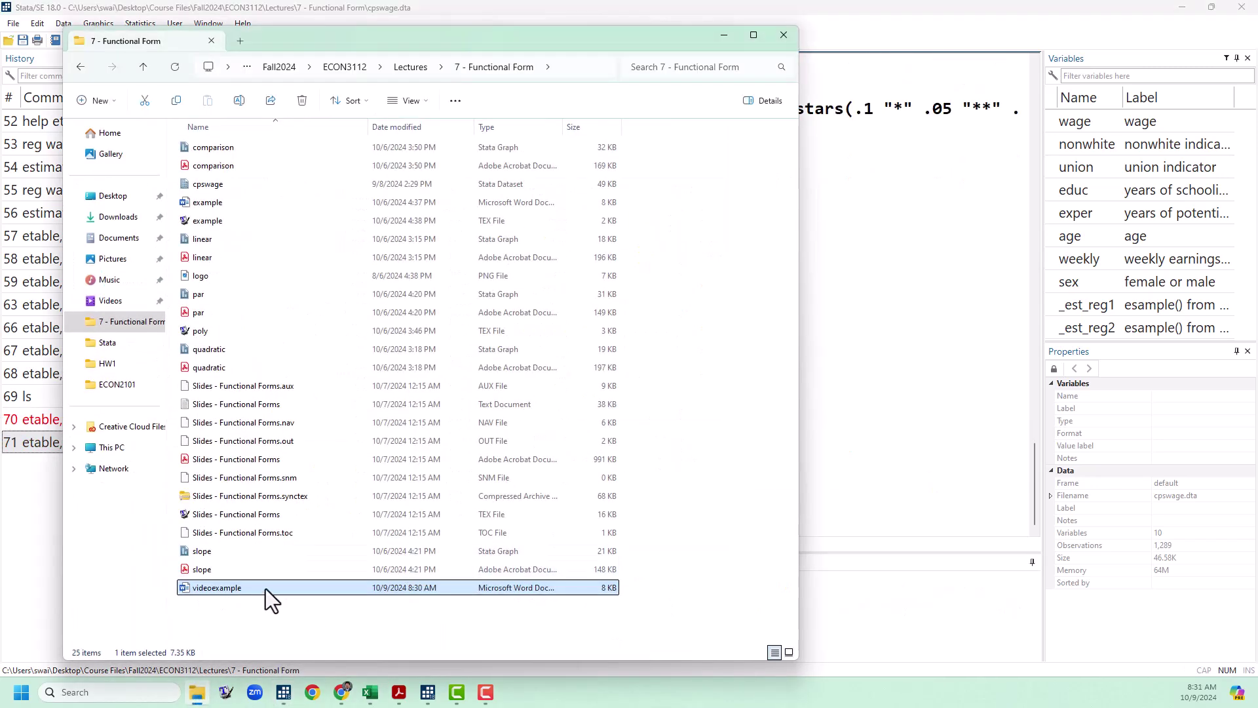
pyautogui.doubleClick(266, 588)
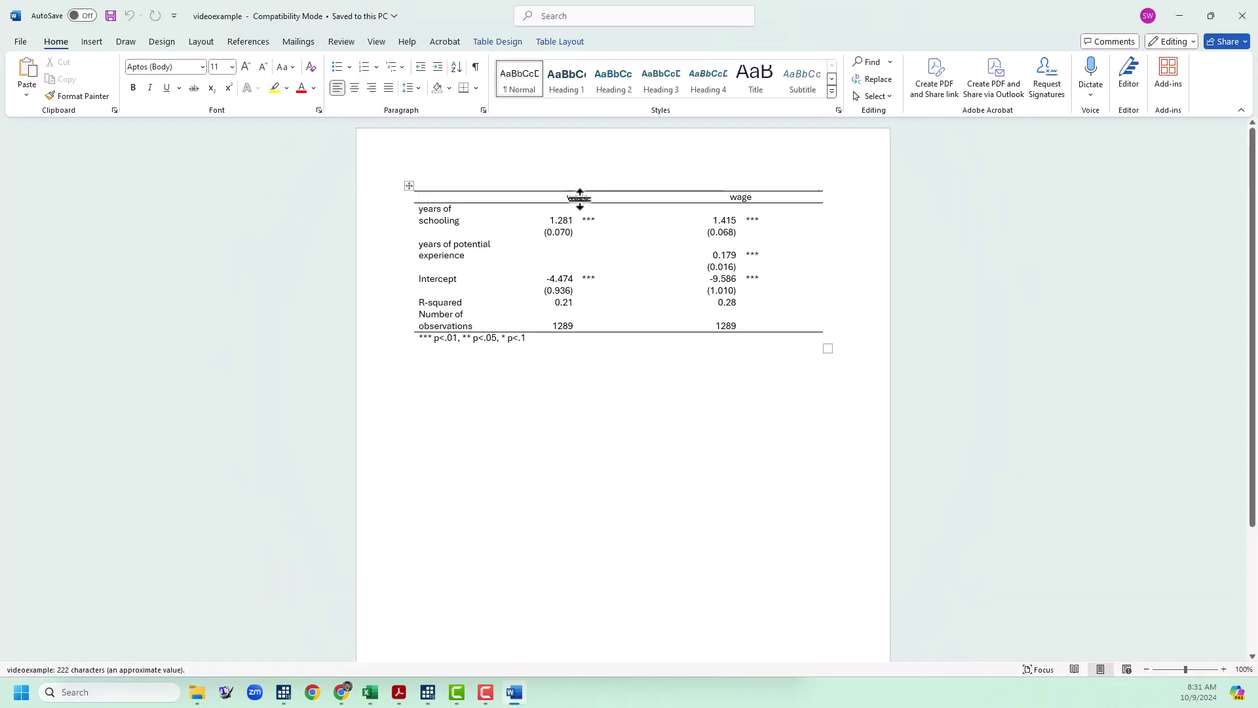